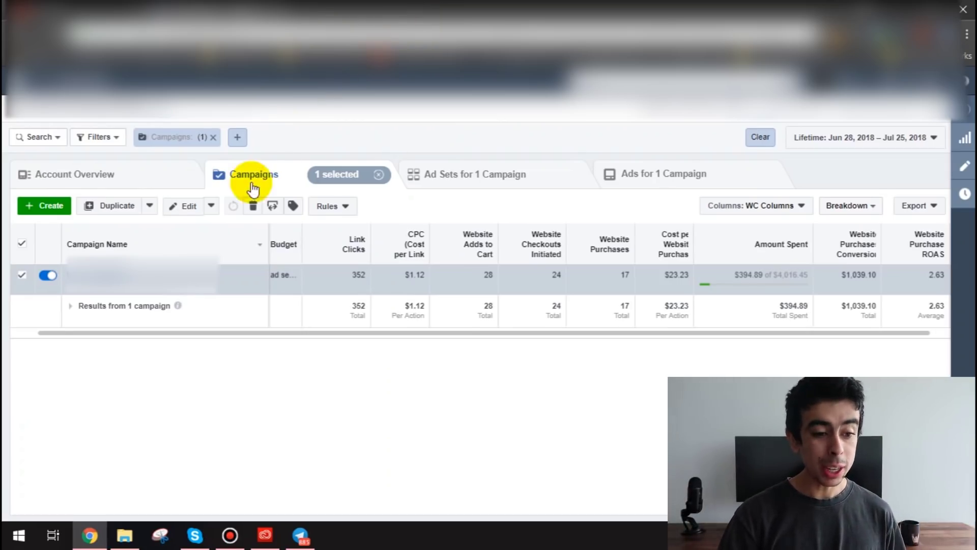
Open the campaign's ad sets and look through the results of both the enabled and the switched-off ones
{"action": "left_click", "coordinate": [22, 278]}
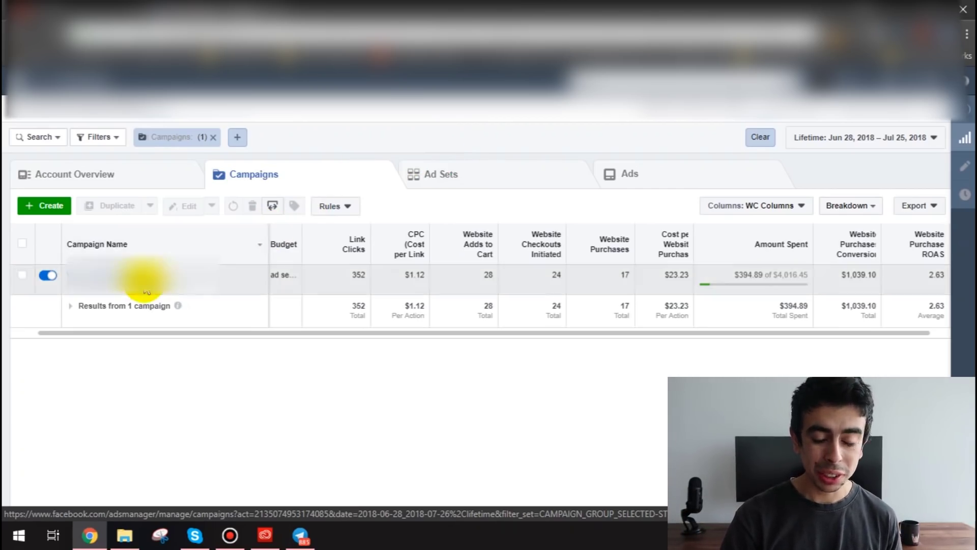
{"action": "left_click", "coordinate": [113, 278]}
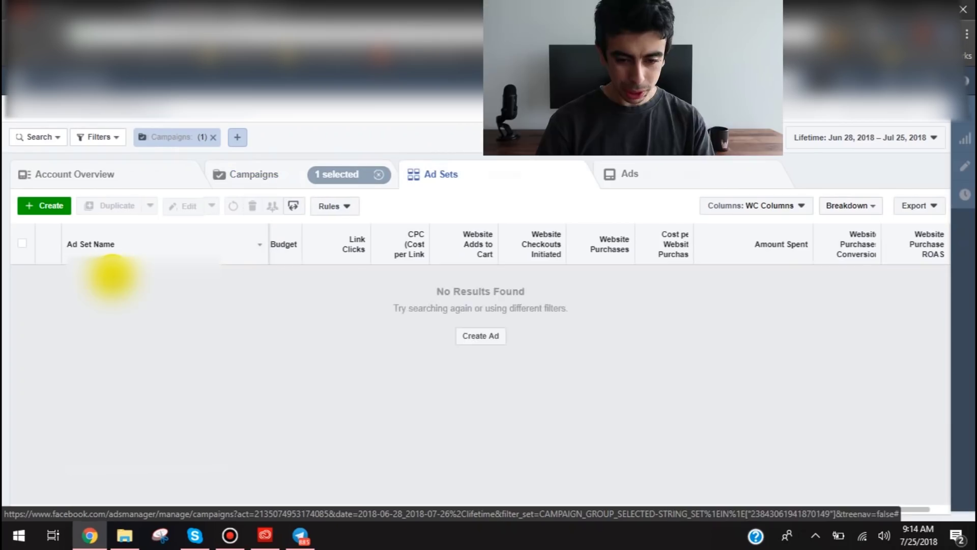
{"action": "scroll", "coordinate": [329, 363], "scroll_direction": "down", "scroll_amount": 7}
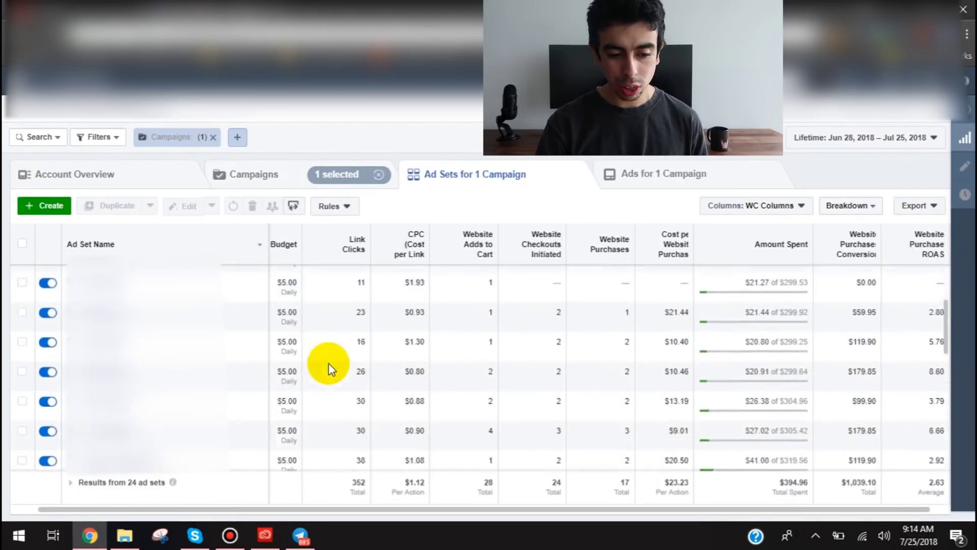
{"action": "scroll", "coordinate": [329, 363], "scroll_direction": "down", "scroll_amount": 4}
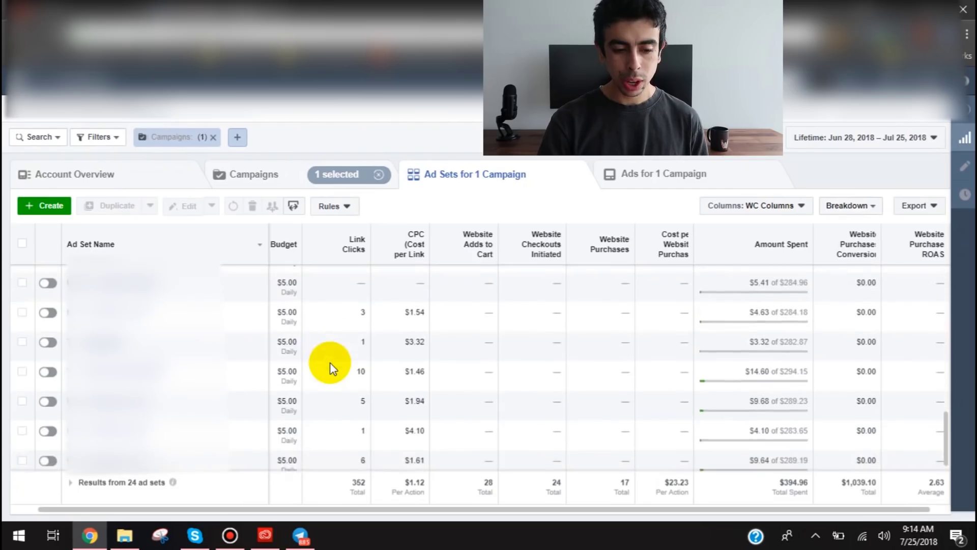
{"action": "scroll", "coordinate": [428, 355], "scroll_direction": "up", "scroll_amount": 3}
{"action": "scroll", "coordinate": [428, 359], "scroll_direction": "down", "scroll_amount": 4}
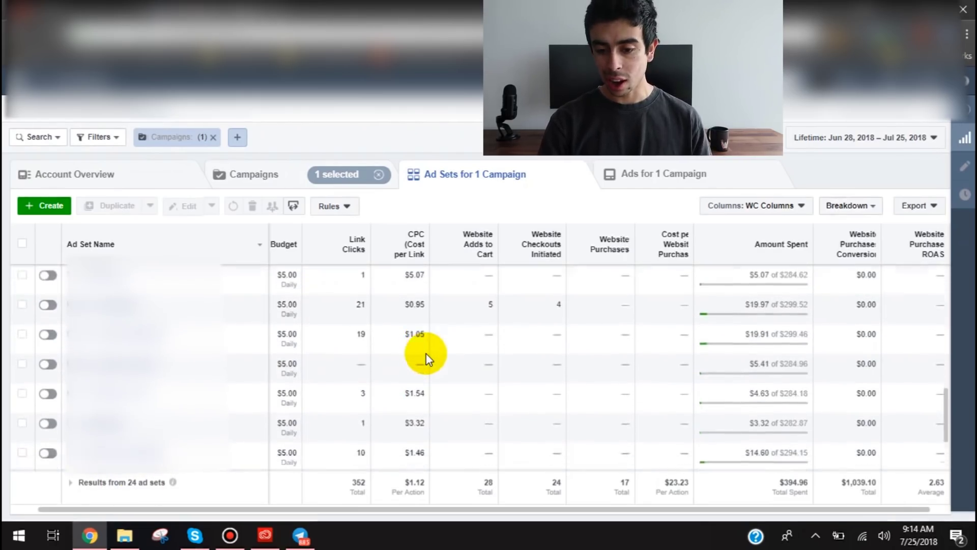
{"action": "scroll", "coordinate": [427, 359], "scroll_direction": "up", "scroll_amount": 5}
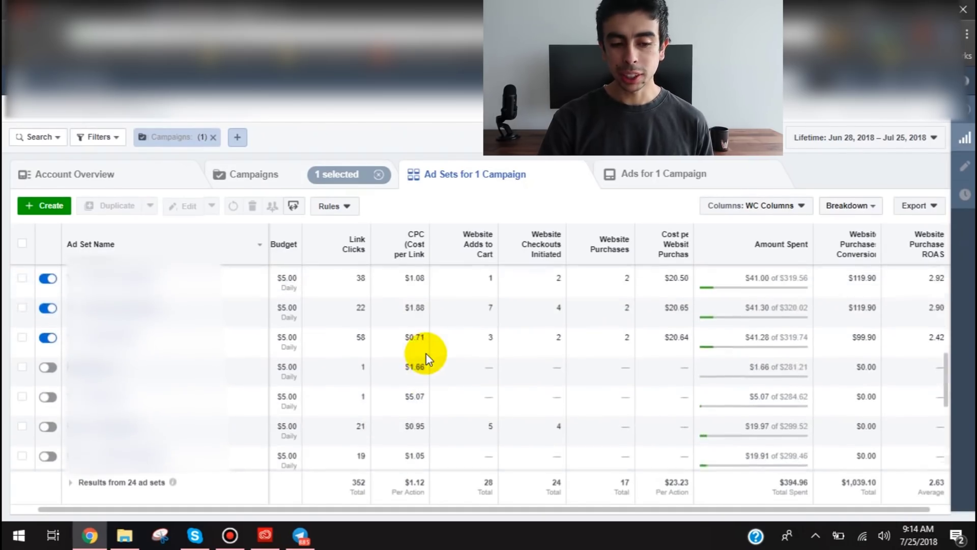
{"action": "scroll", "coordinate": [427, 357], "scroll_direction": "up", "scroll_amount": 1}
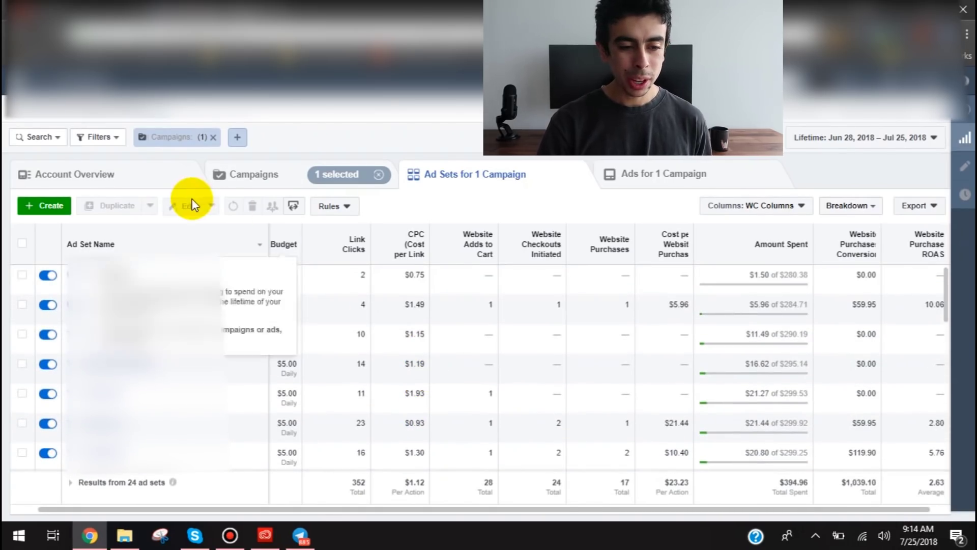
Filter the campaign's ad sets by Ad Set Delivery: Active
{"action": "left_click", "coordinate": [96, 138]}
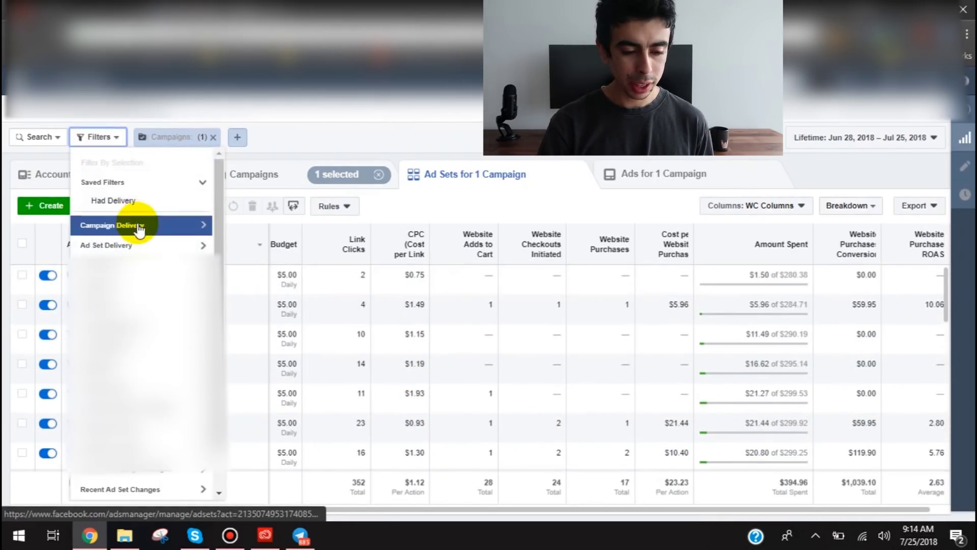
{"action": "left_click", "coordinate": [140, 245]}
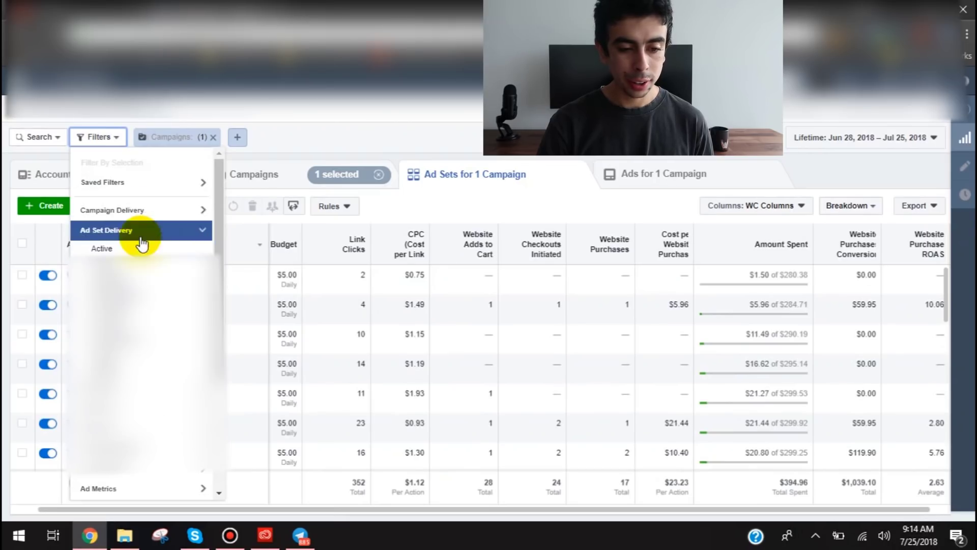
{"action": "left_click", "coordinate": [121, 249]}
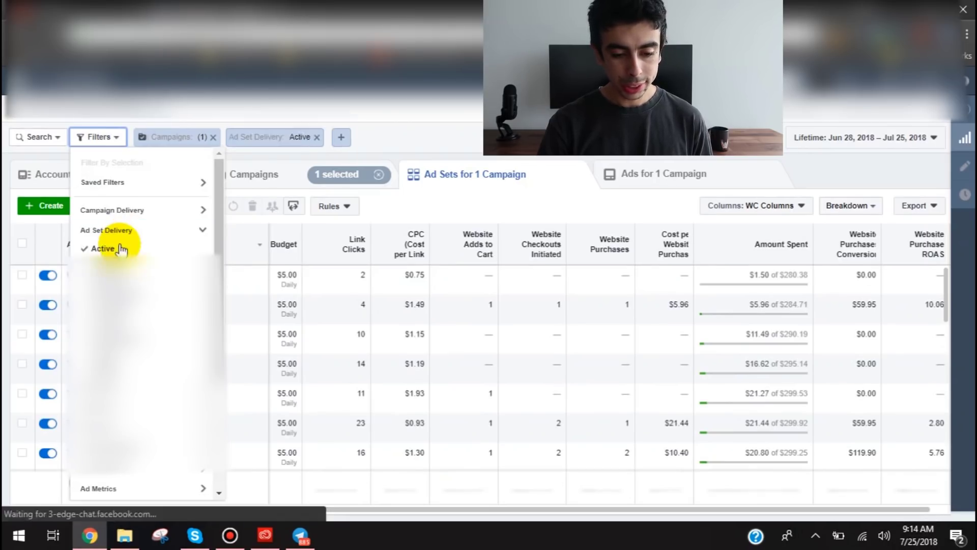
{"action": "left_click", "coordinate": [386, 143]}
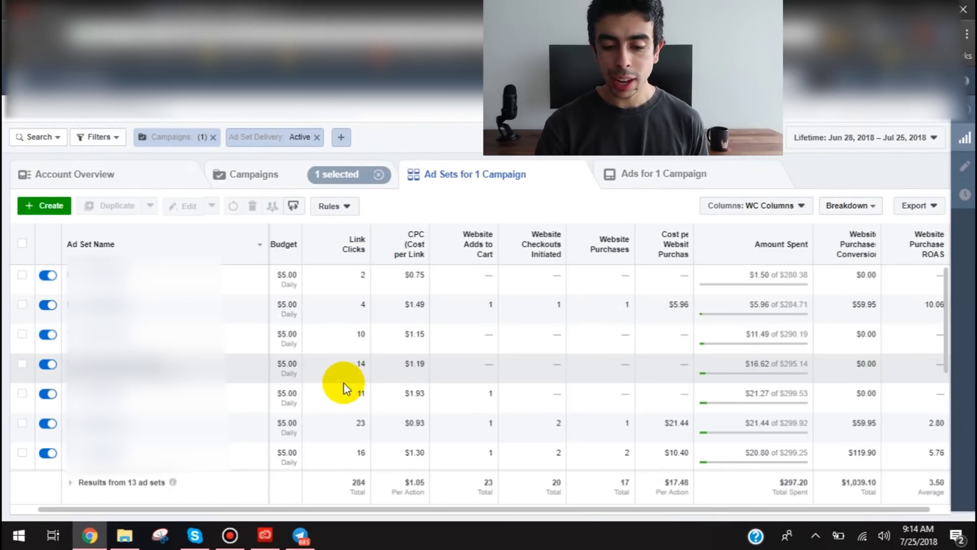
Examine the link clicks, CPC, website purchases and amount spent of the active ad sets
{"action": "scroll", "coordinate": [343, 382], "scroll_direction": "down", "scroll_amount": 2}
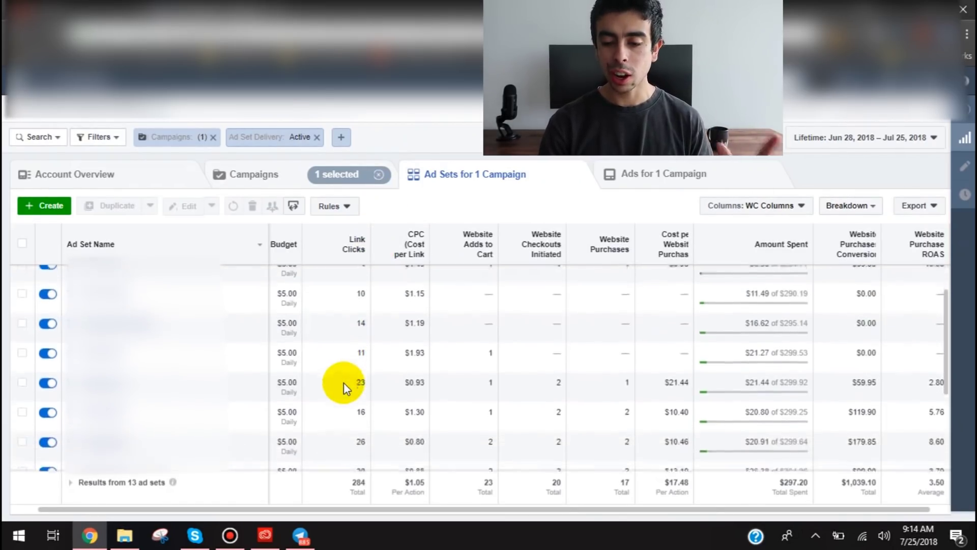
{"action": "scroll", "coordinate": [343, 383], "scroll_direction": "down", "scroll_amount": 4}
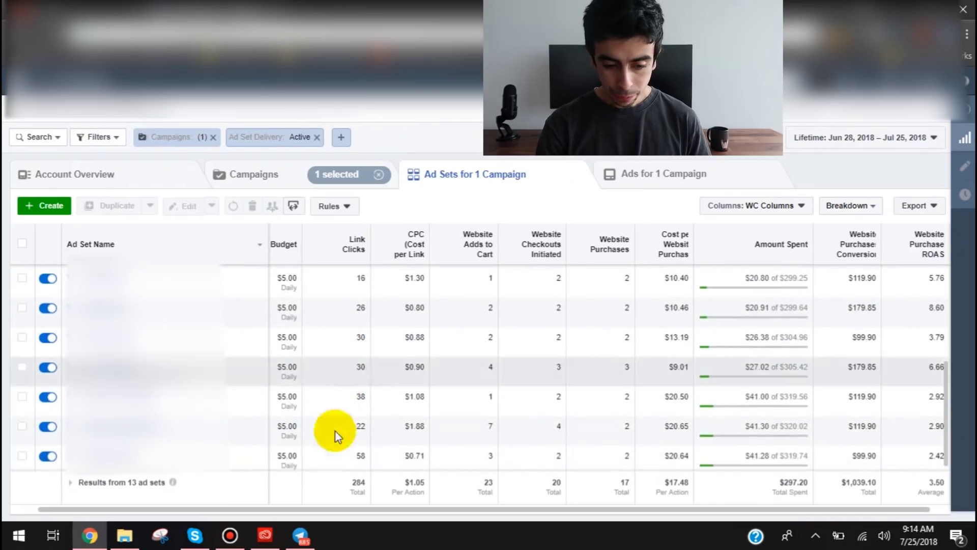
{"action": "mouse_move", "coordinate": [363, 511]}
{"action": "left_mouse_down"}
{"action": "mouse_move", "coordinate": [375, 511]}
{"action": "mouse_move", "coordinate": [367, 511]}
{"action": "left_mouse_up"}
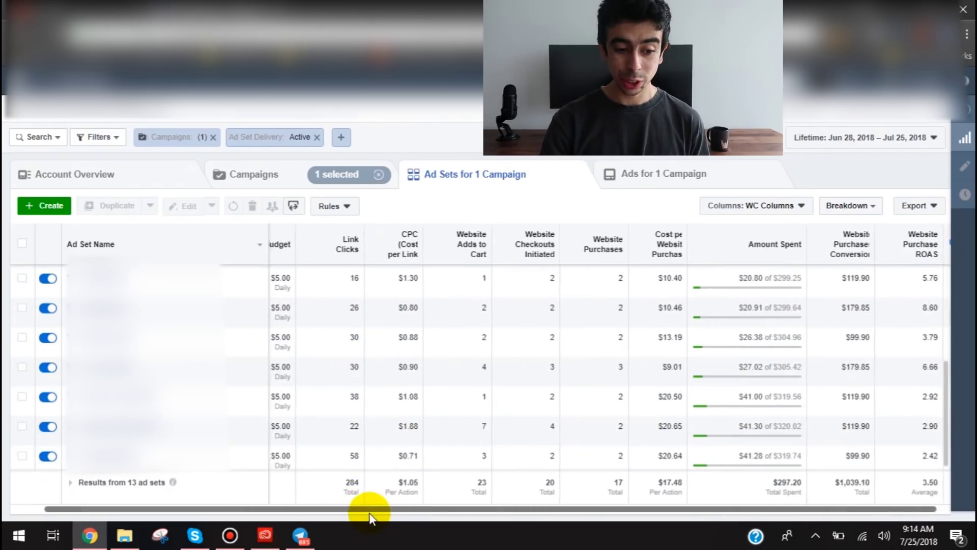
{"action": "scroll", "coordinate": [408, 370], "scroll_direction": "up", "scroll_amount": 2}
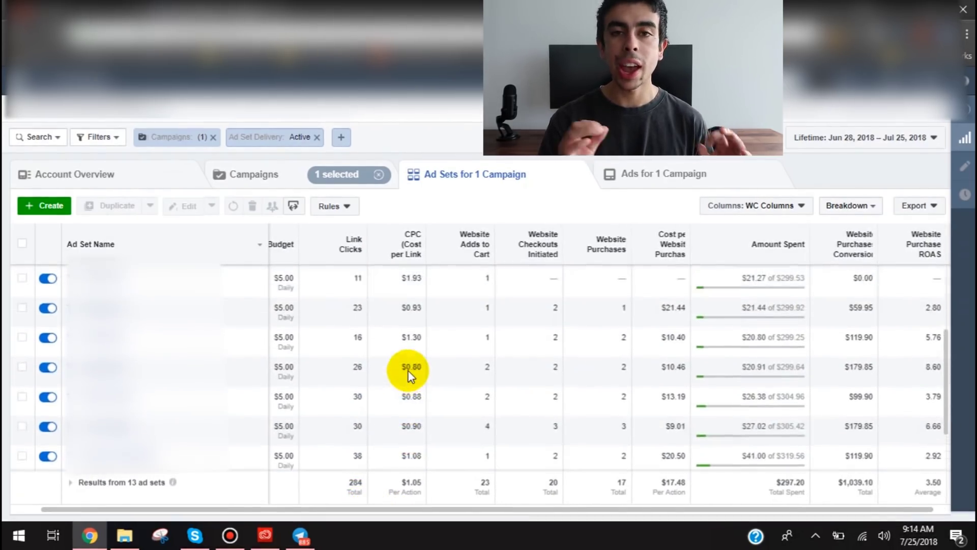
{"action": "scroll", "coordinate": [407, 370], "scroll_direction": "up", "scroll_amount": 4}
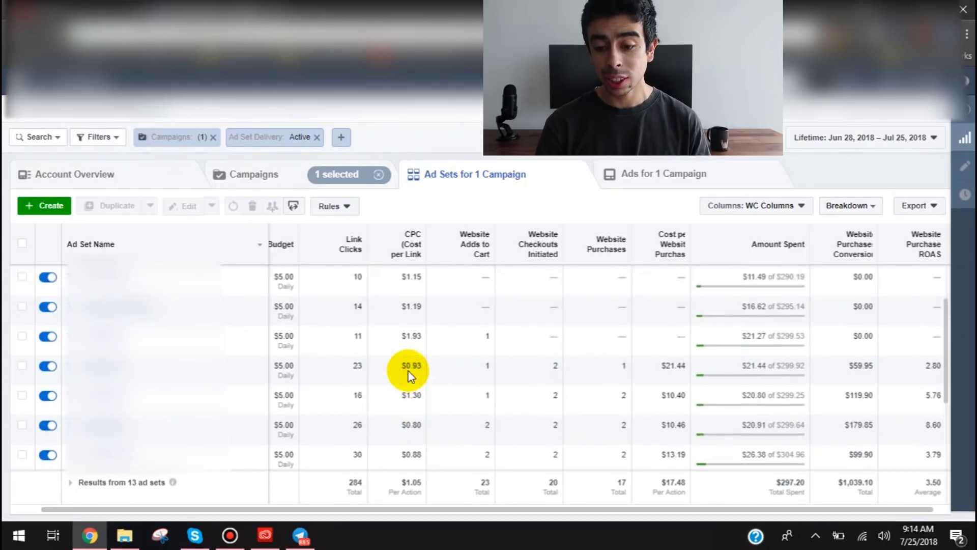
{"action": "scroll", "coordinate": [408, 370], "scroll_direction": "down", "scroll_amount": 2}
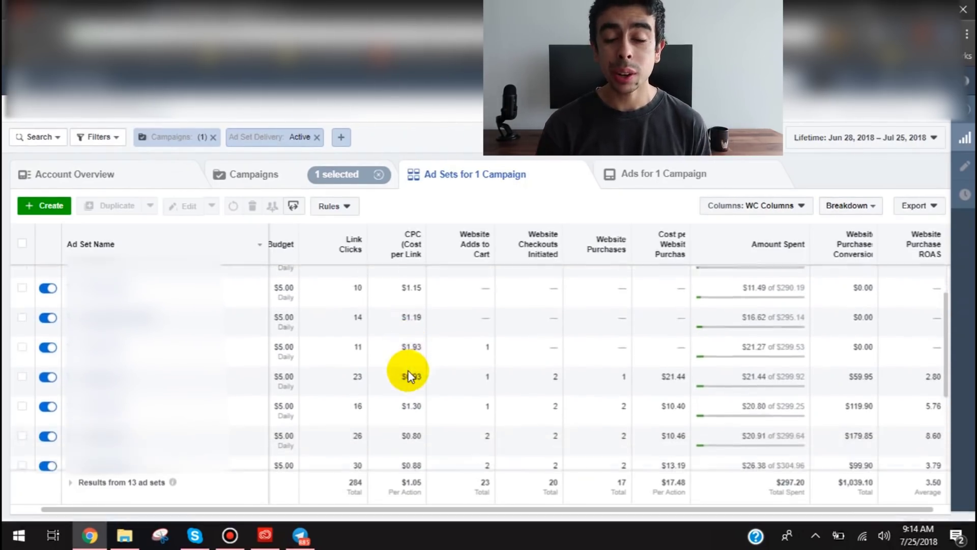
{"action": "scroll", "coordinate": [410, 372], "scroll_direction": "down", "scroll_amount": 3}
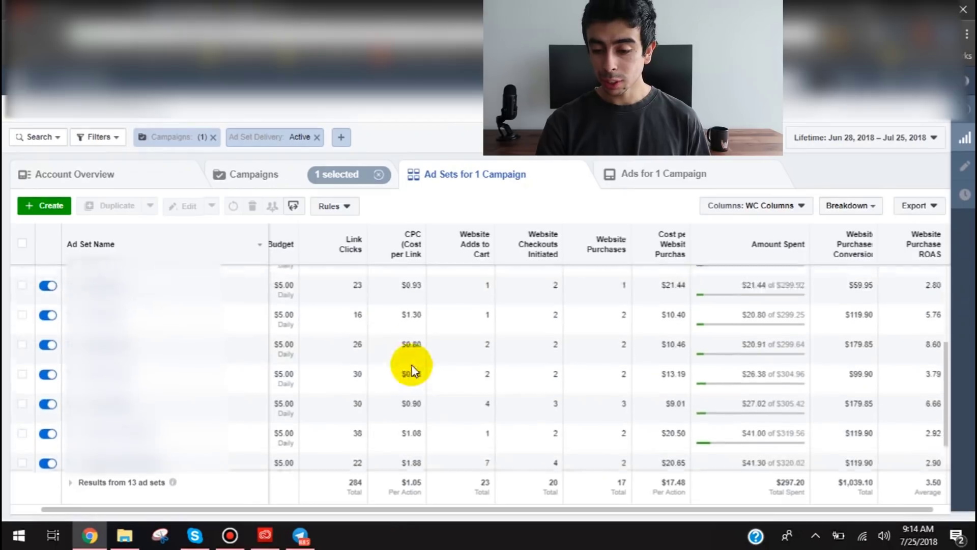
{"action": "scroll", "coordinate": [802, 423], "scroll_direction": "down", "scroll_amount": 1}
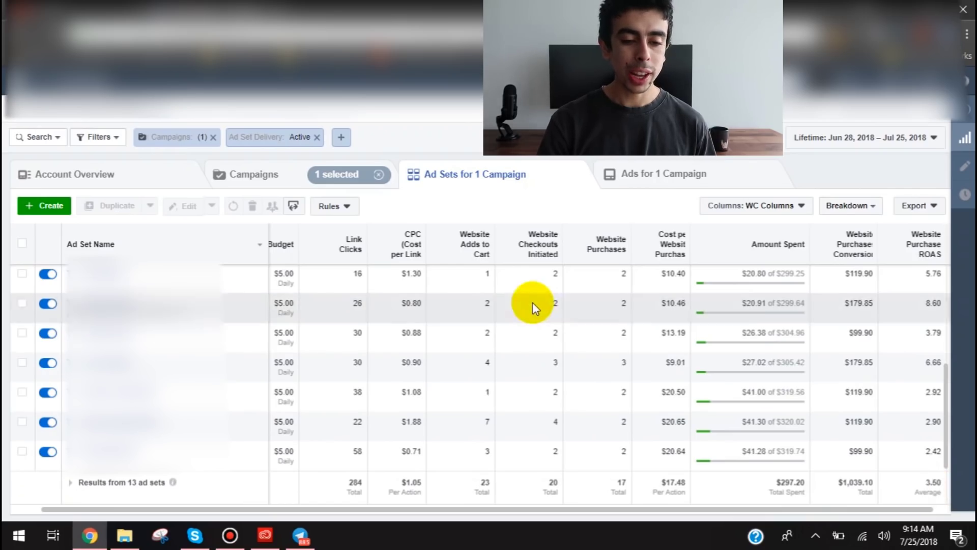
Remove the Active delivery filter and compare the website purchase ROAS across the campaign's ad sets
{"action": "left_click", "coordinate": [317, 136]}
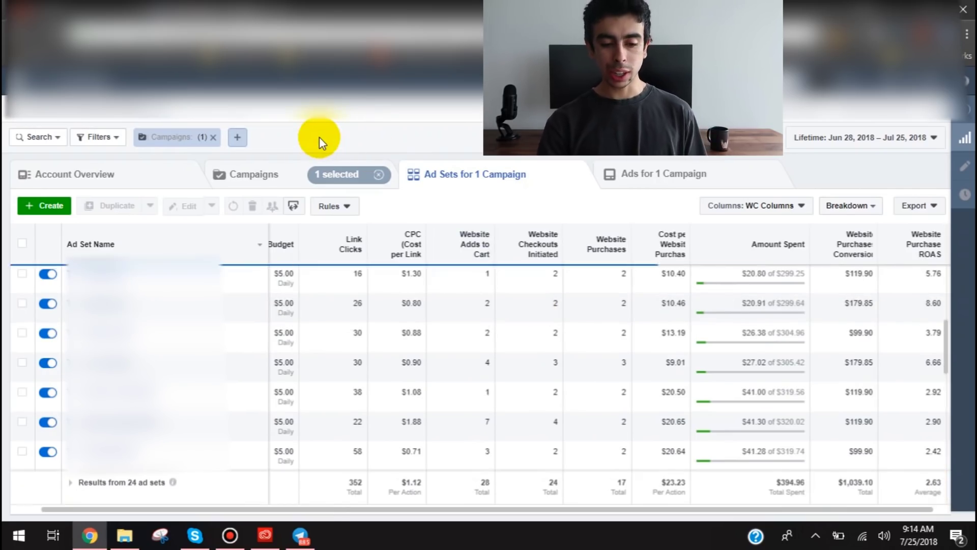
{"action": "scroll", "coordinate": [408, 430], "scroll_direction": "up", "scroll_amount": 3}
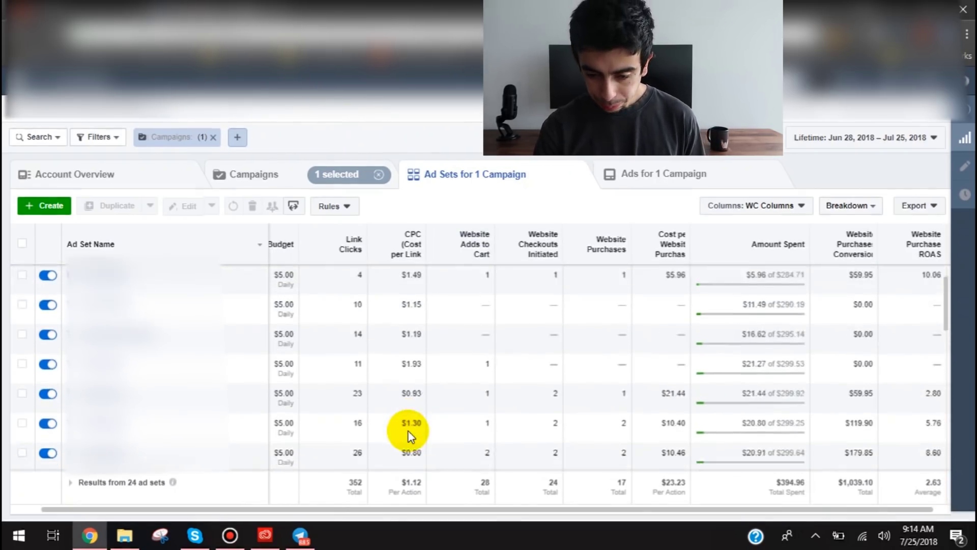
{"action": "scroll", "coordinate": [692, 376], "scroll_direction": "down", "scroll_amount": 2}
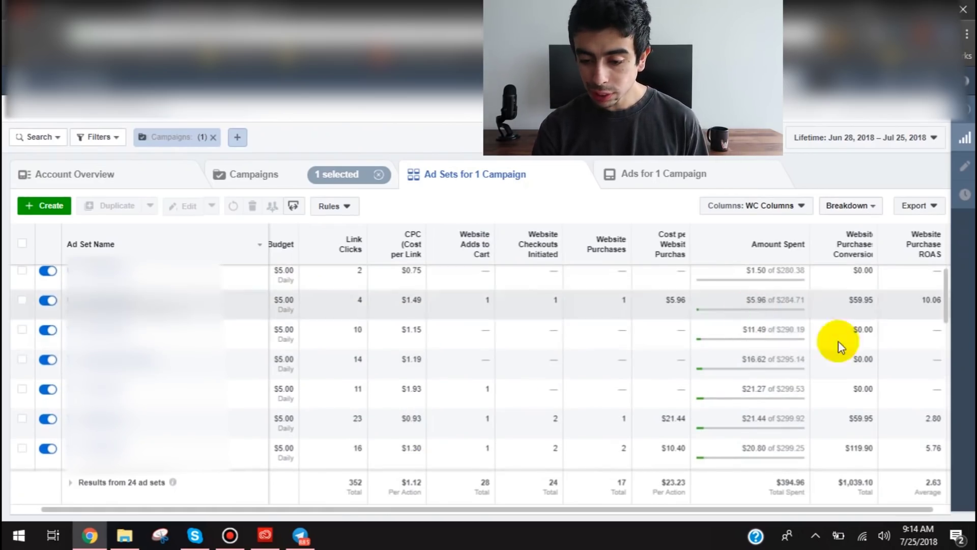
{"action": "scroll", "coordinate": [898, 393], "scroll_direction": "down", "scroll_amount": 4}
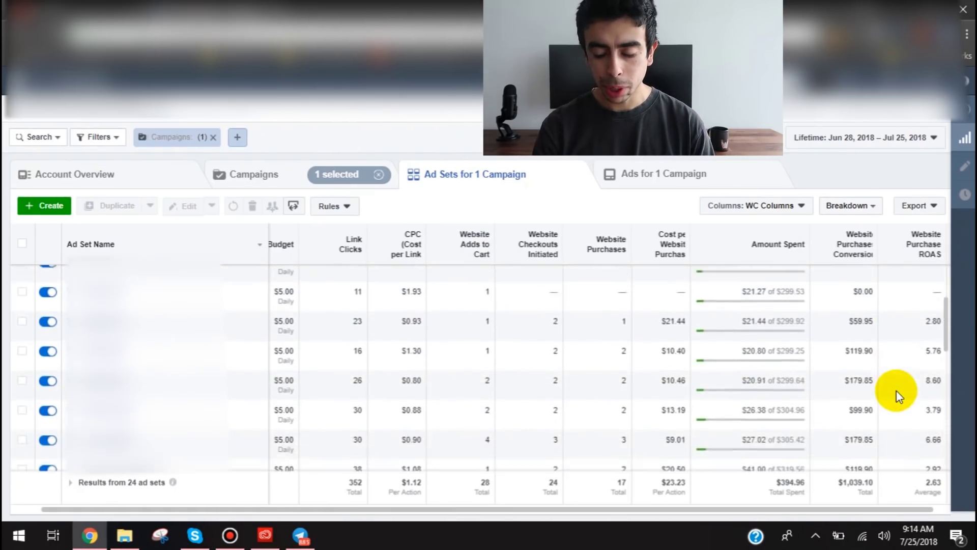
{"action": "scroll", "coordinate": [897, 393], "scroll_direction": "down", "scroll_amount": 2}
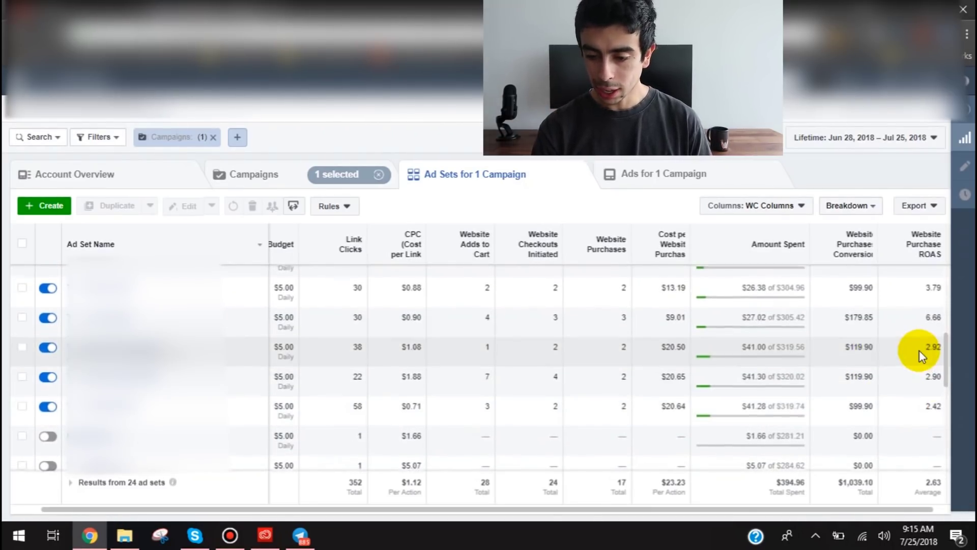
{"action": "scroll", "coordinate": [920, 351], "scroll_direction": "up", "scroll_amount": 4}
{"action": "scroll", "coordinate": [920, 350], "scroll_direction": "up", "scroll_amount": 3}
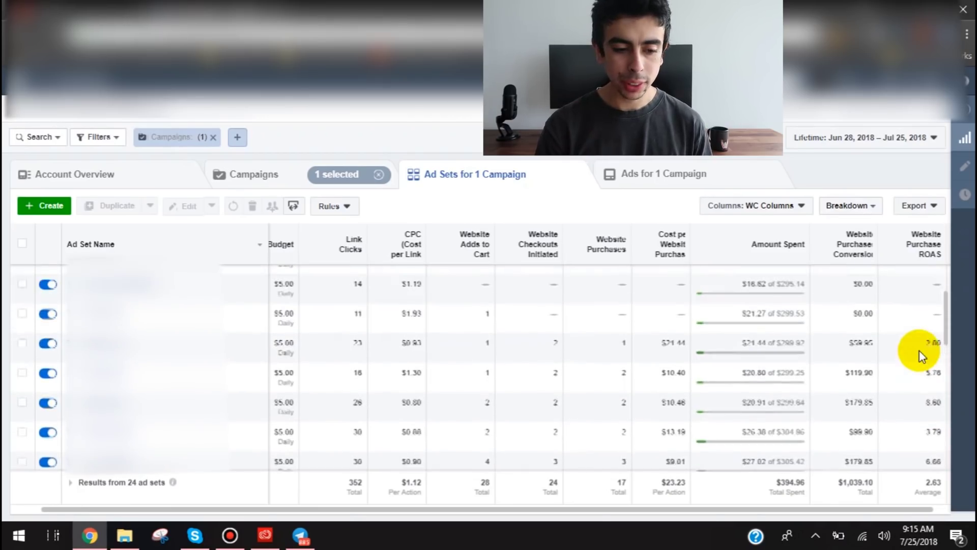
{"action": "scroll", "coordinate": [919, 351], "scroll_direction": "up", "scroll_amount": 1}
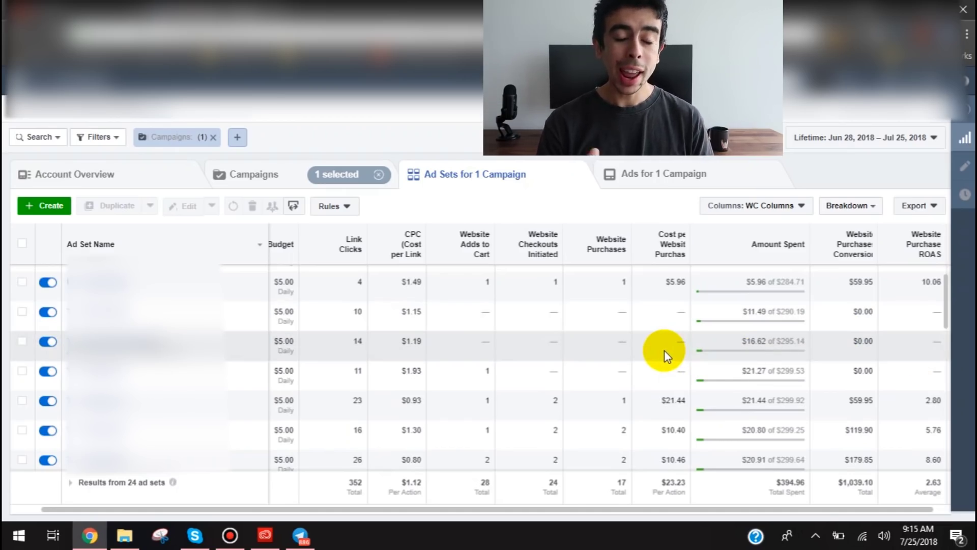
Examine the cost per website purchase and amount spent of the ad sets, comparing those with and without purchases
{"action": "scroll", "coordinate": [665, 351], "scroll_direction": "down", "scroll_amount": 2}
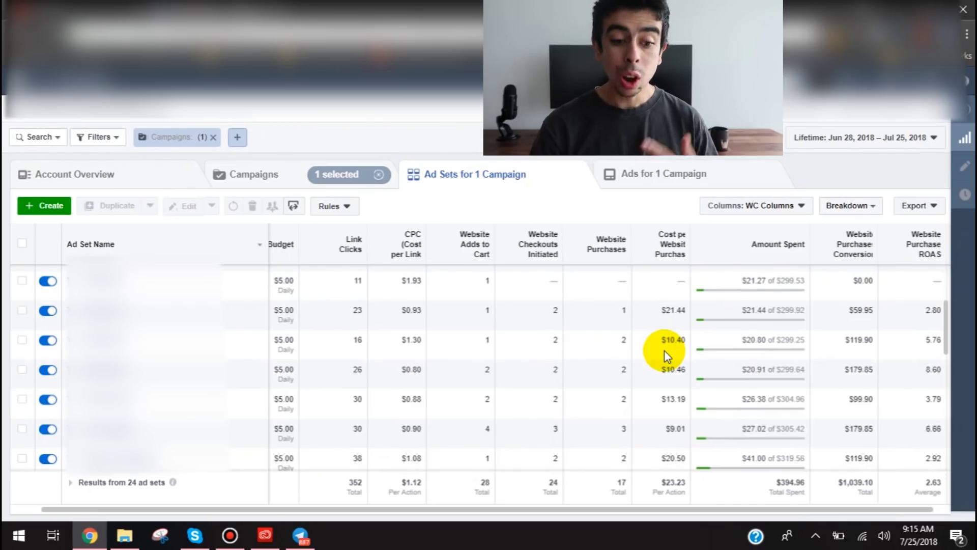
{"action": "scroll", "coordinate": [682, 325], "scroll_direction": "down", "scroll_amount": 1}
{"action": "scroll", "coordinate": [681, 325], "scroll_direction": "down", "scroll_amount": 2}
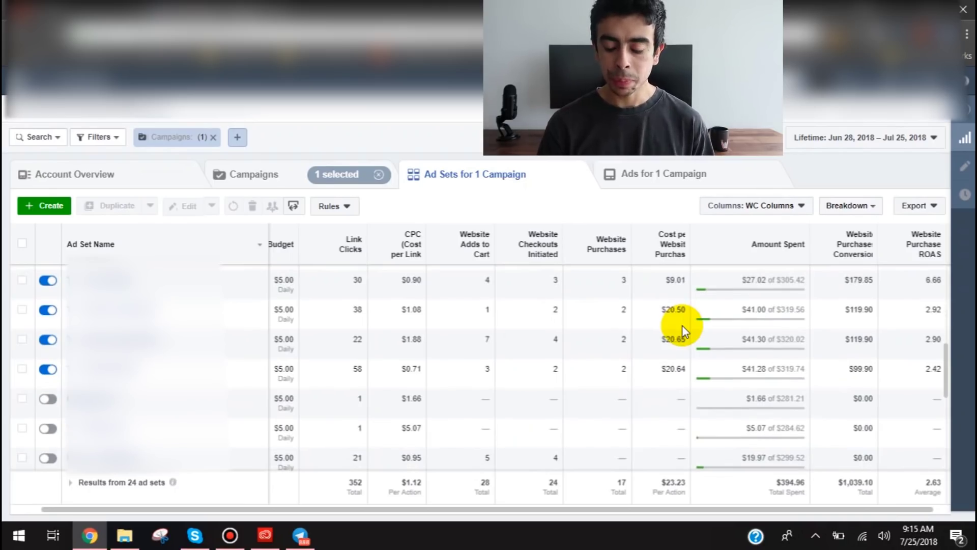
{"action": "scroll", "coordinate": [682, 324], "scroll_direction": "down", "scroll_amount": 1}
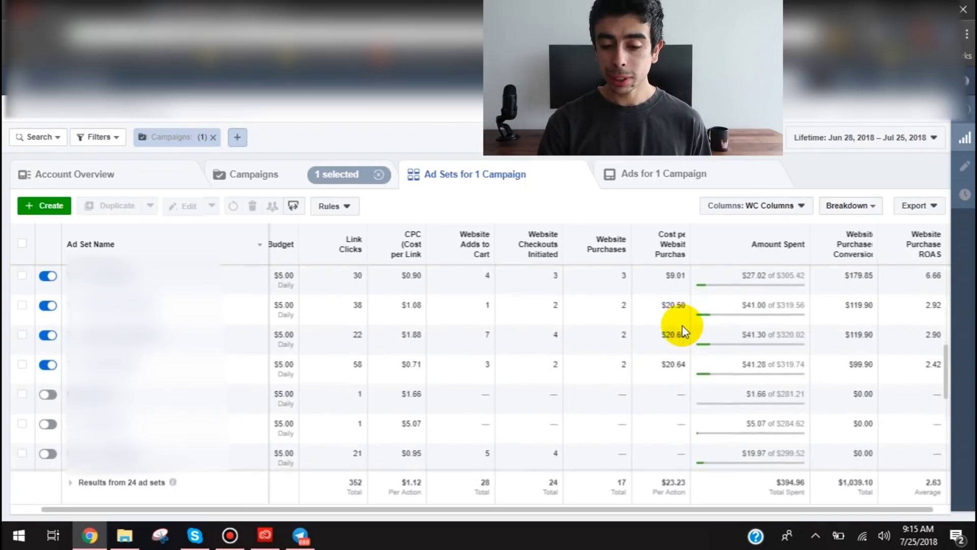
{"action": "scroll", "coordinate": [682, 325], "scroll_direction": "up", "scroll_amount": 1}
{"action": "scroll", "coordinate": [682, 324], "scroll_direction": "up", "scroll_amount": 3}
{"action": "scroll", "coordinate": [682, 325], "scroll_direction": "up", "scroll_amount": 3}
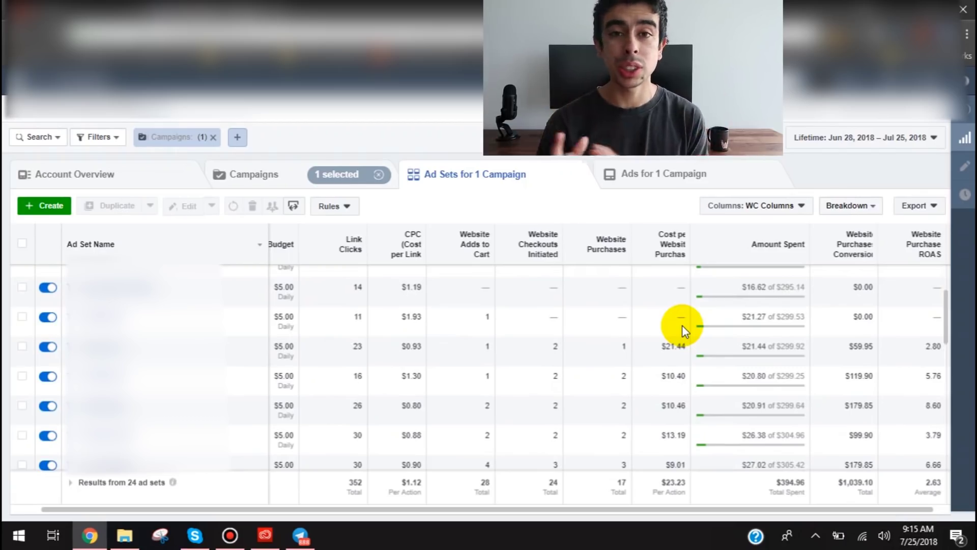
{"action": "scroll", "coordinate": [682, 324], "scroll_direction": "down", "scroll_amount": 1}
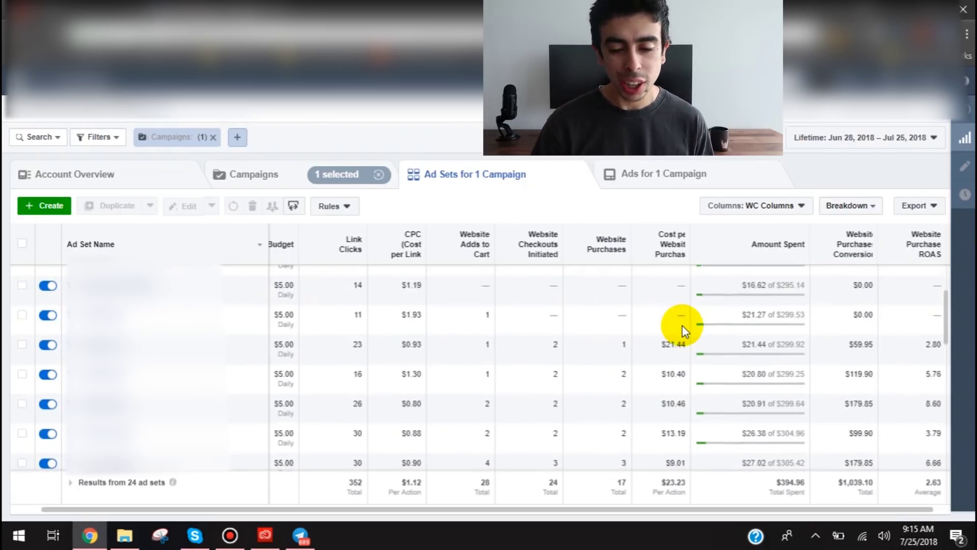
{"action": "scroll", "coordinate": [681, 324], "scroll_direction": "down", "scroll_amount": 1}
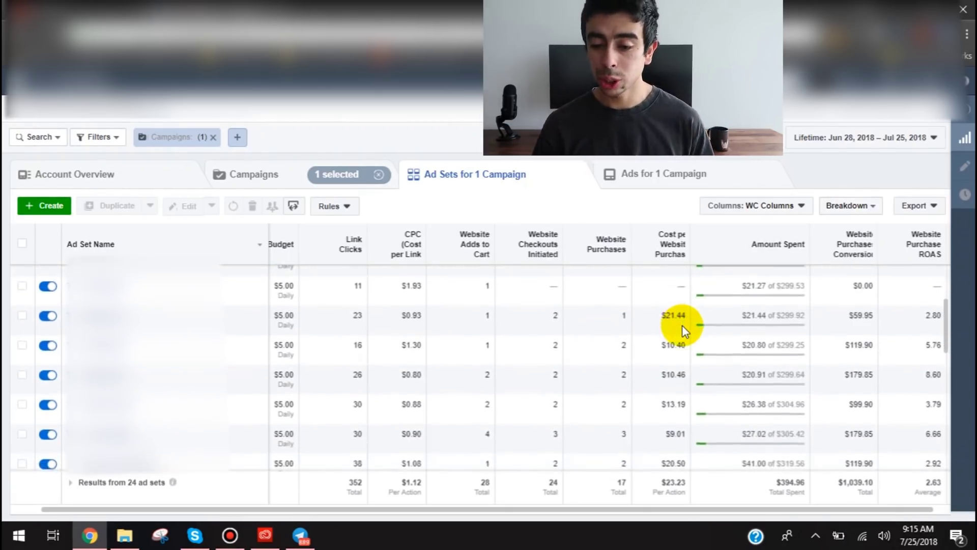
{"action": "scroll", "coordinate": [682, 324], "scroll_direction": "up", "scroll_amount": 4}
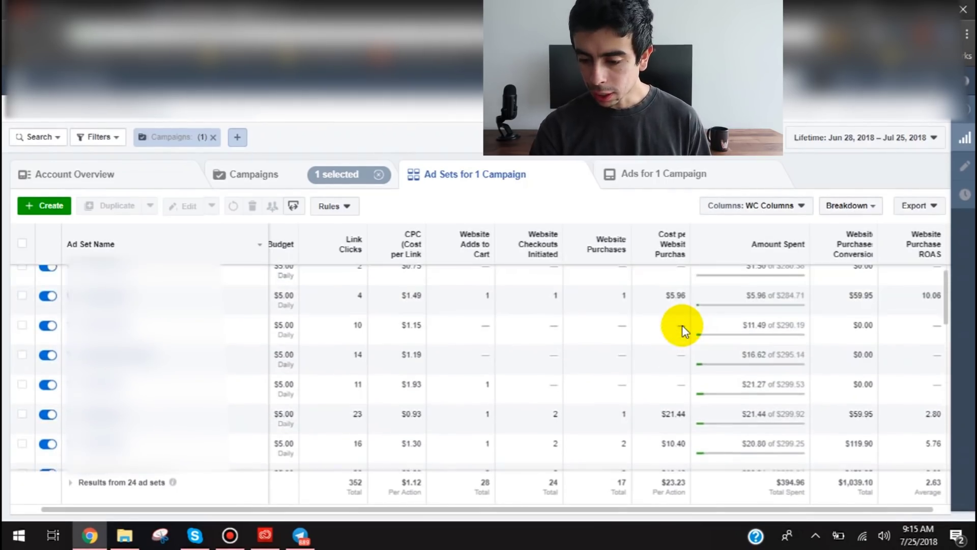
{"action": "scroll", "coordinate": [682, 325], "scroll_direction": "down", "scroll_amount": 3}
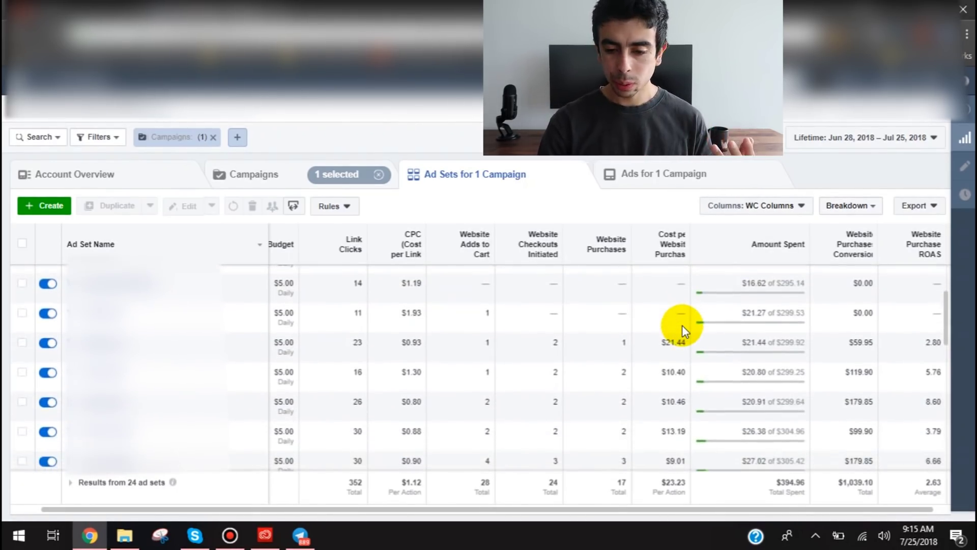
{"action": "scroll", "coordinate": [682, 325], "scroll_direction": "down", "scroll_amount": 1}
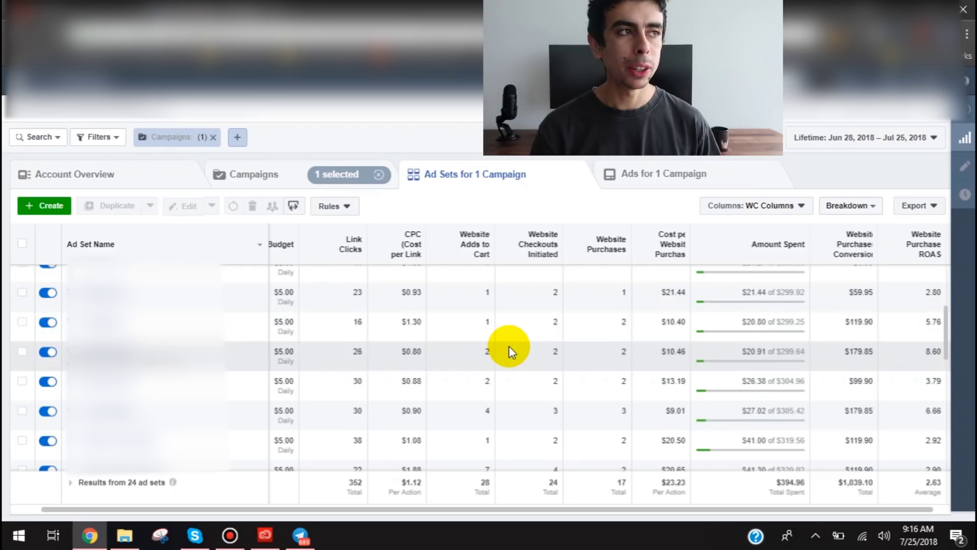
Examine the adds to cart, checkouts initiated and website purchases of the switched-on ad sets
{"action": "scroll", "coordinate": [511, 349], "scroll_direction": "up", "scroll_amount": 2}
{"action": "scroll", "coordinate": [510, 351], "scroll_direction": "up", "scroll_amount": 1}
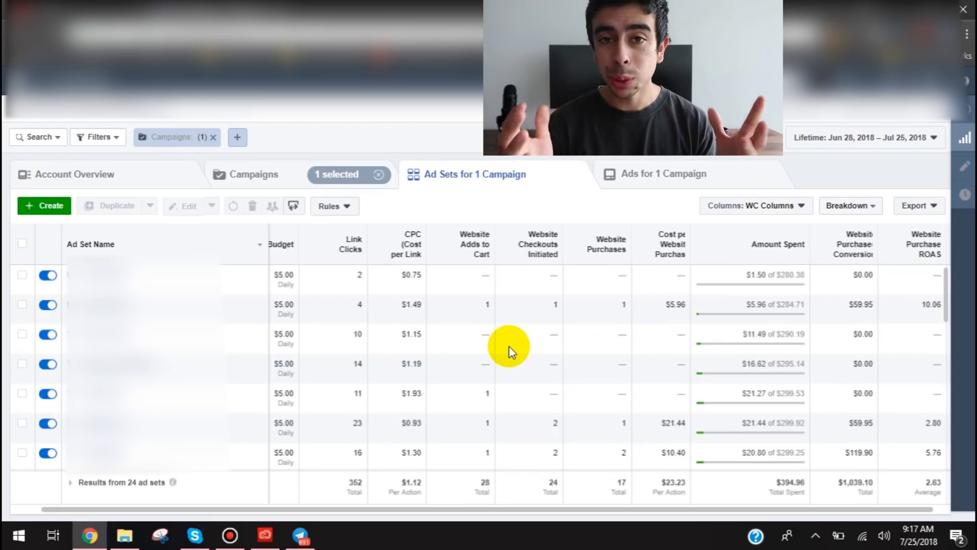
{"action": "scroll", "coordinate": [510, 345], "scroll_direction": "down", "scroll_amount": 1}
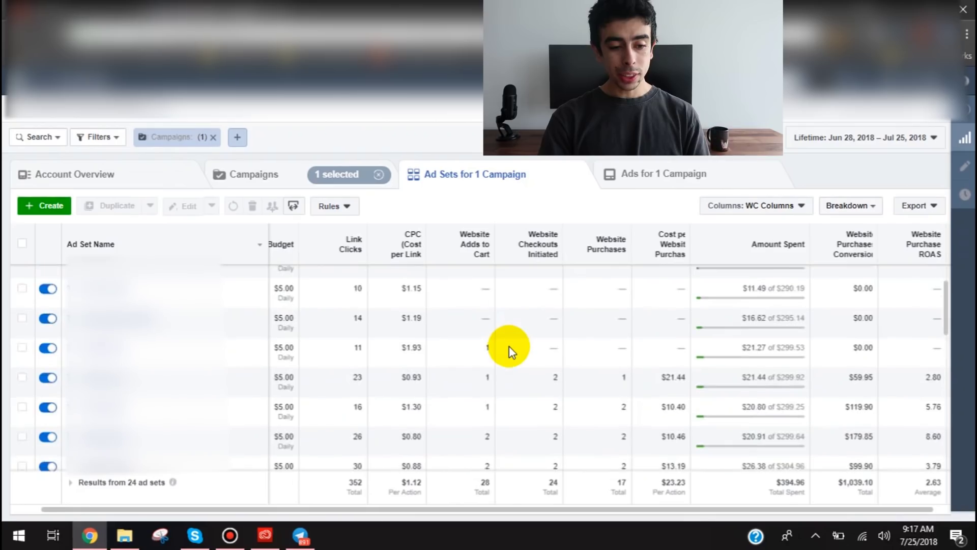
{"action": "scroll", "coordinate": [509, 346], "scroll_direction": "down", "scroll_amount": 1}
{"action": "scroll", "coordinate": [509, 346], "scroll_direction": "down", "scroll_amount": 3}
{"action": "scroll", "coordinate": [509, 346], "scroll_direction": "up", "scroll_amount": 1}
{"action": "scroll", "coordinate": [509, 346], "scroll_direction": "up", "scroll_amount": 1}
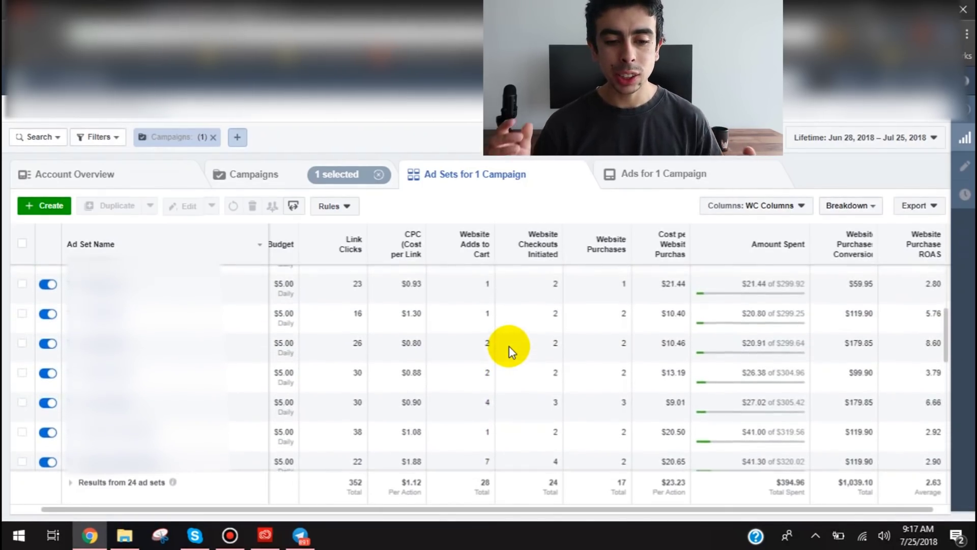
{"action": "scroll", "coordinate": [509, 346], "scroll_direction": "up", "scroll_amount": 1}
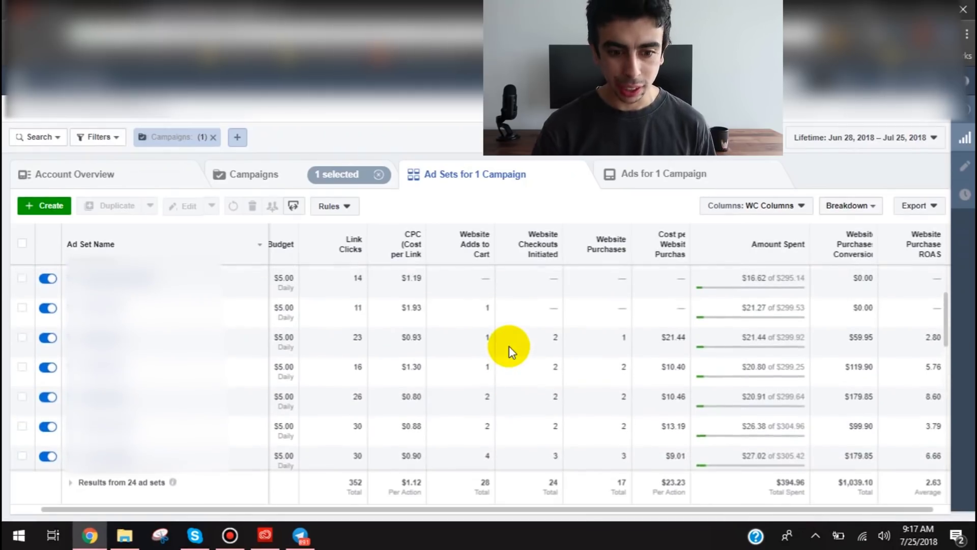
{"action": "scroll", "coordinate": [510, 346], "scroll_direction": "up", "scroll_amount": 3}
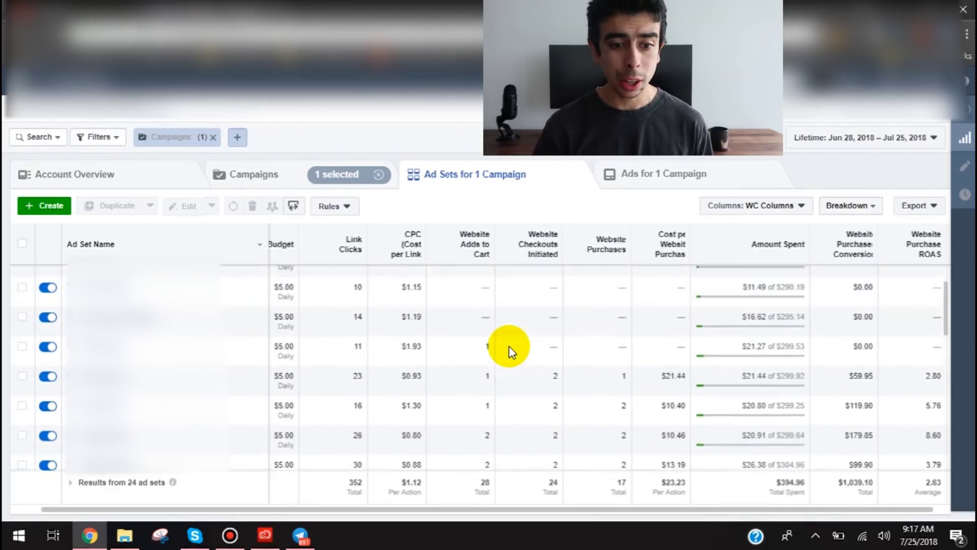
Compare the cost per website purchase and ROAS across all the switched-on ad sets
{"action": "scroll", "coordinate": [510, 346], "scroll_direction": "down", "scroll_amount": 3}
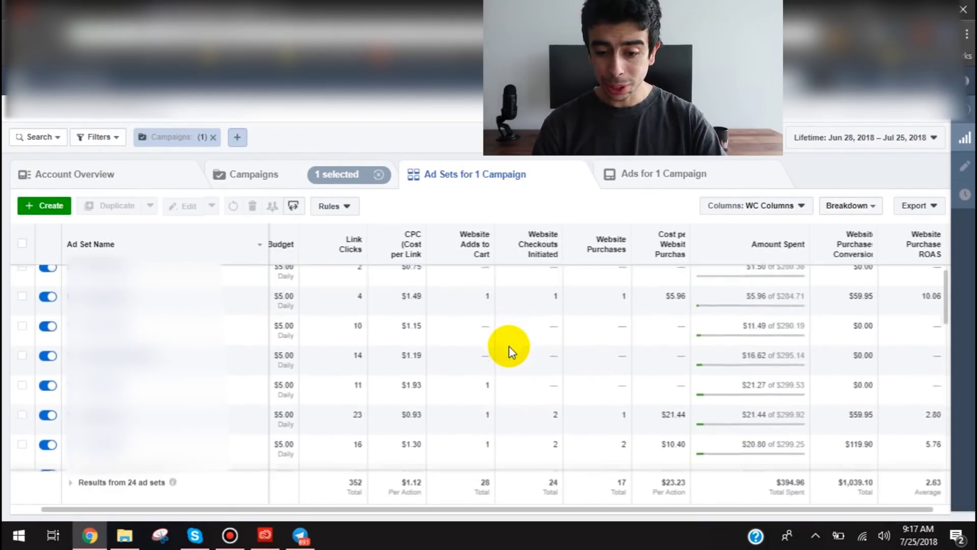
{"action": "scroll", "coordinate": [509, 345], "scroll_direction": "down", "scroll_amount": 5}
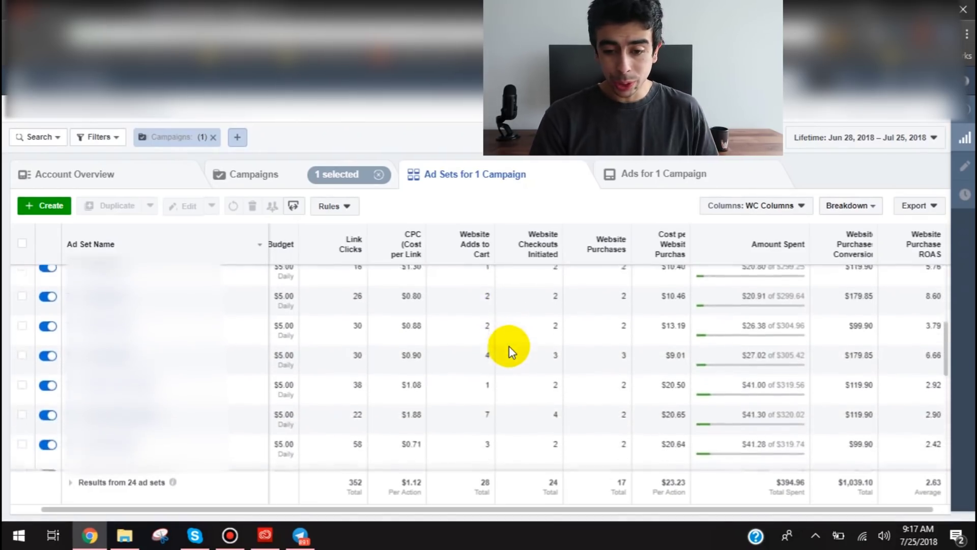
{"action": "scroll", "coordinate": [510, 346], "scroll_direction": "down", "scroll_amount": 1}
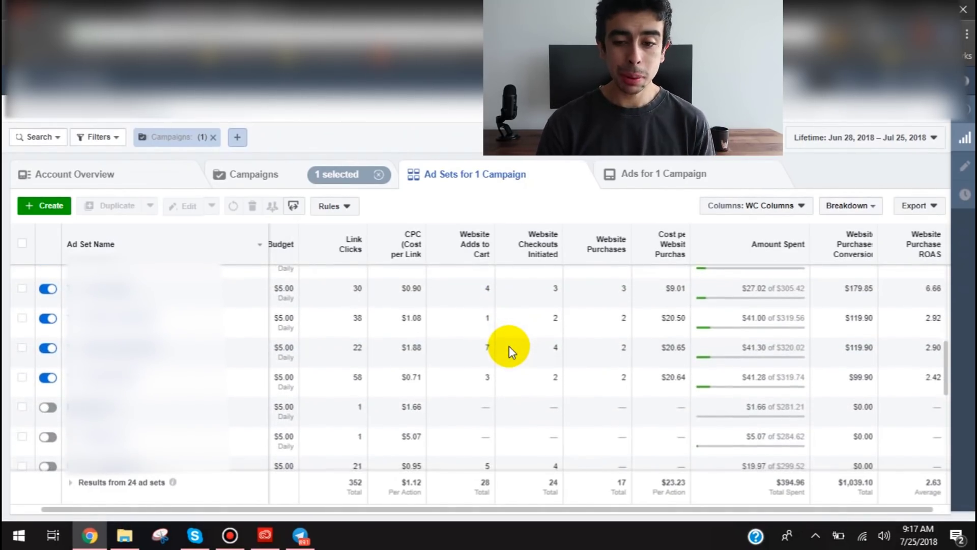
{"action": "scroll", "coordinate": [509, 346], "scroll_direction": "up", "scroll_amount": 1}
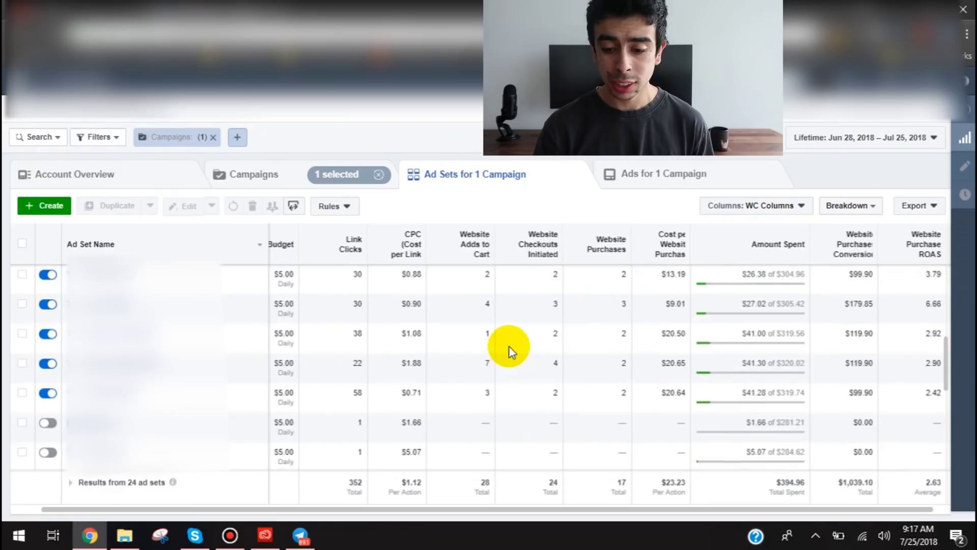
{"action": "scroll", "coordinate": [510, 346], "scroll_direction": "up", "scroll_amount": 4}
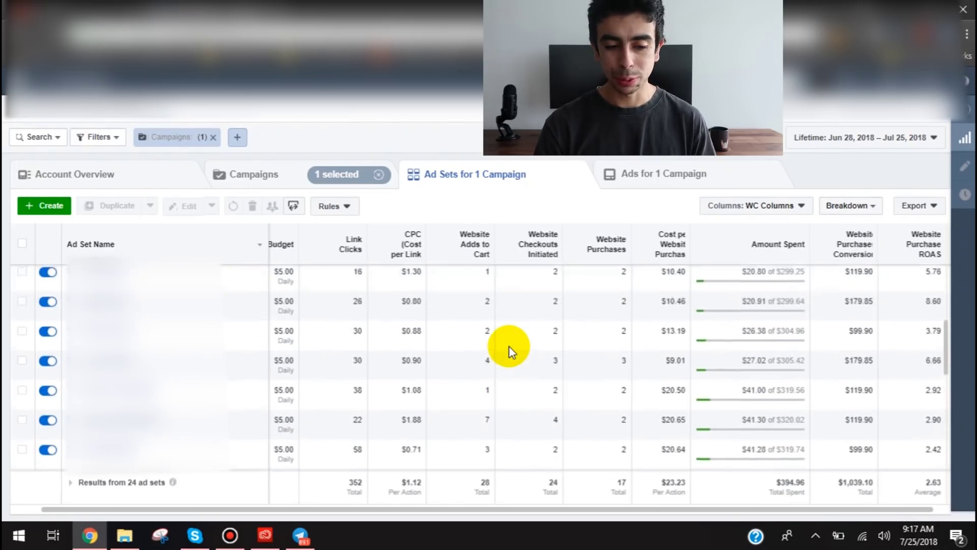
{"action": "scroll", "coordinate": [509, 346], "scroll_direction": "up", "scroll_amount": 3}
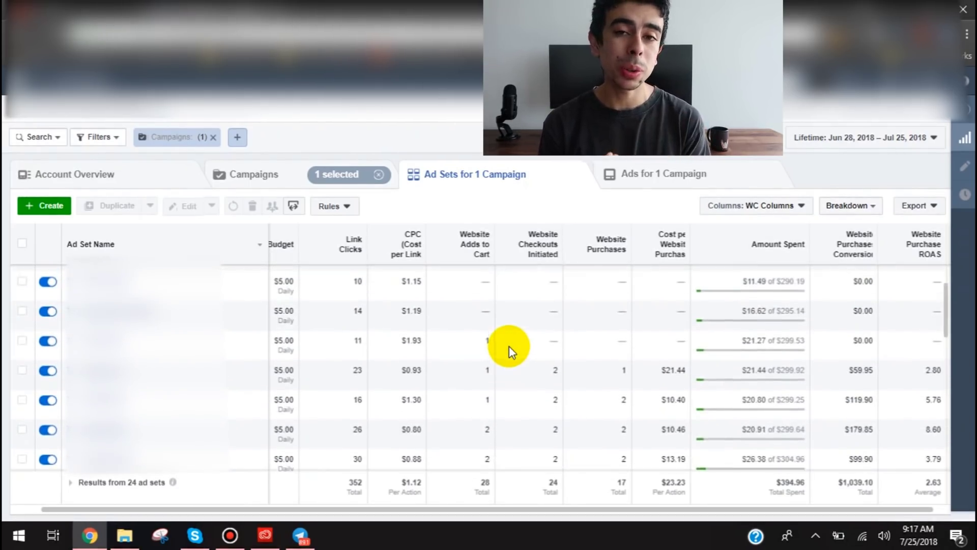
{"action": "scroll", "coordinate": [509, 346], "scroll_direction": "up", "scroll_amount": 2}
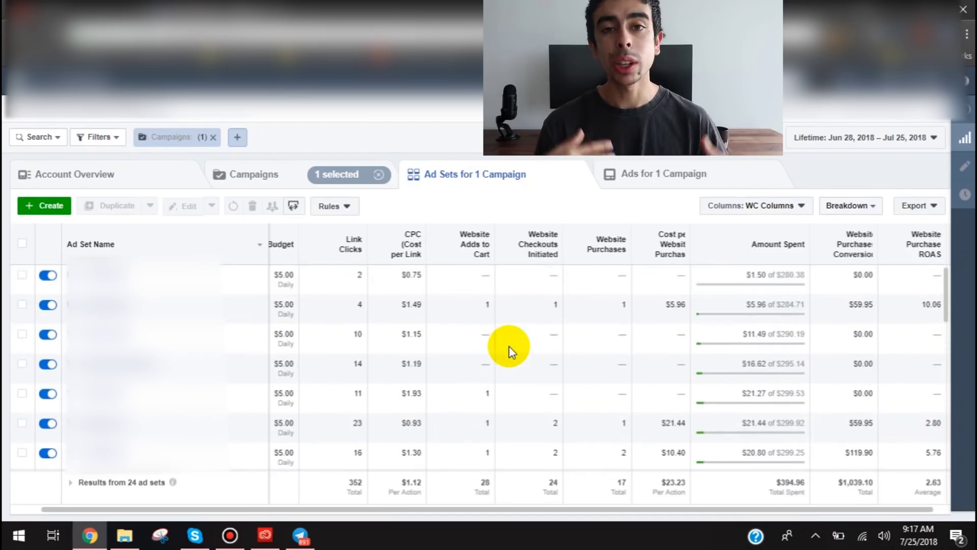
Compare the purchases and amount spent of the switched-off ad sets with those still running
{"action": "scroll", "coordinate": [509, 345], "scroll_direction": "down", "scroll_amount": 4}
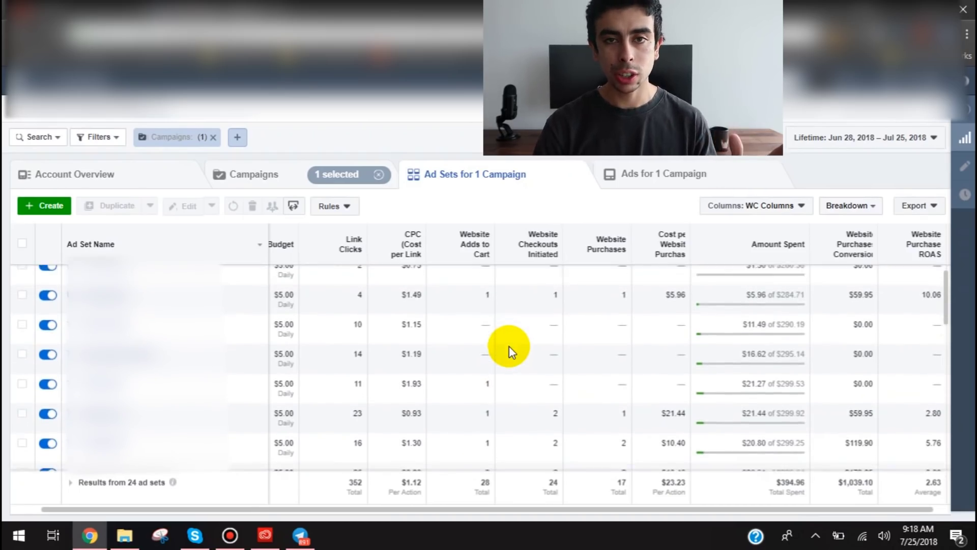
{"action": "scroll", "coordinate": [509, 346], "scroll_direction": "down", "scroll_amount": 4}
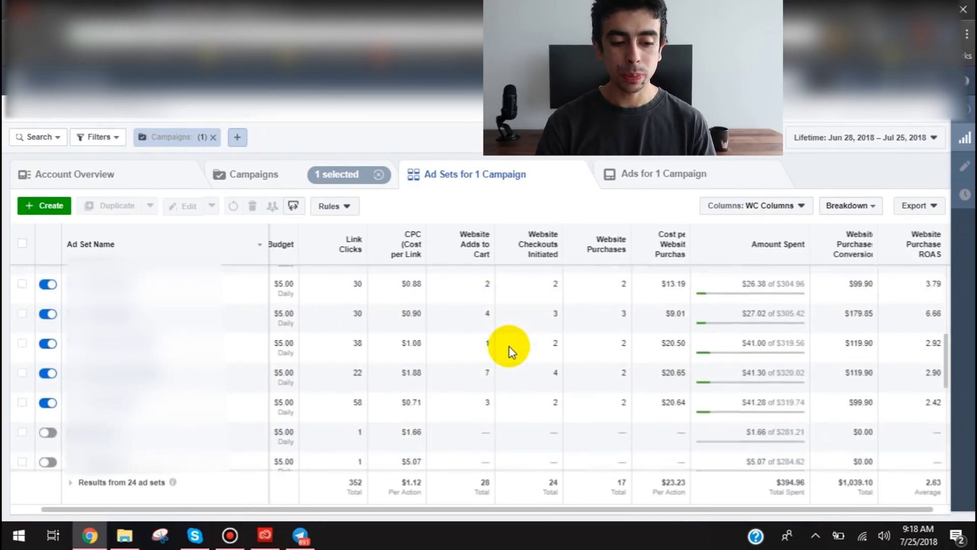
{"action": "scroll", "coordinate": [510, 346], "scroll_direction": "down", "scroll_amount": 5}
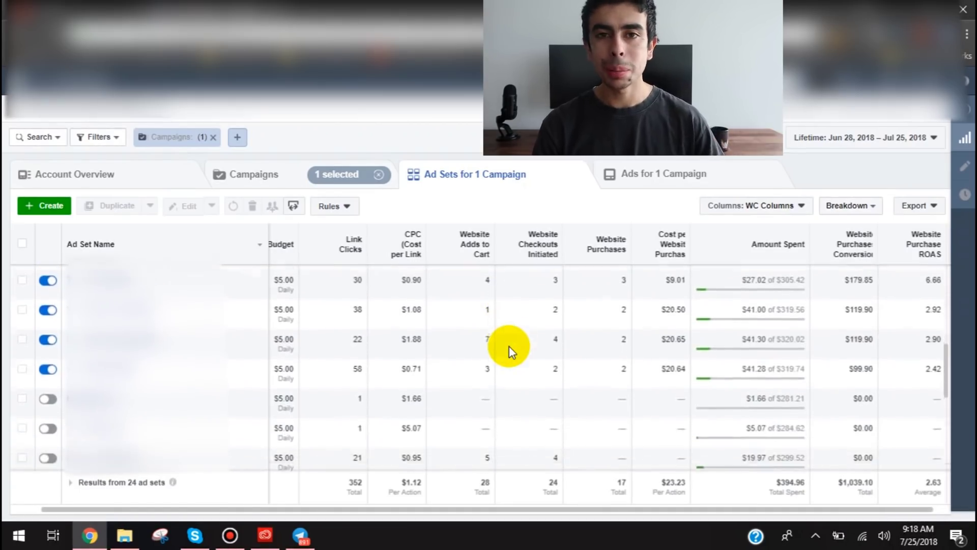
{"action": "scroll", "coordinate": [509, 346], "scroll_direction": "down", "scroll_amount": 1}
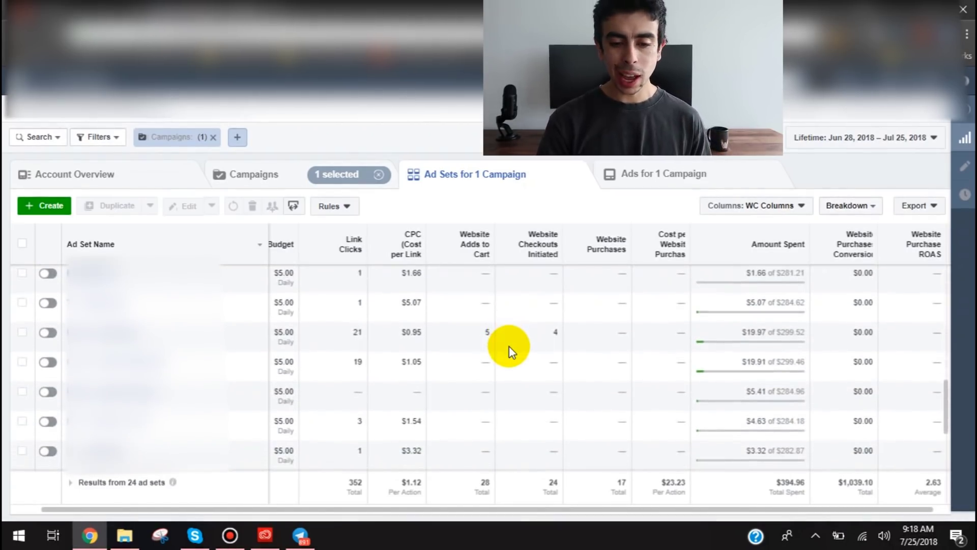
{"action": "scroll", "coordinate": [447, 395], "scroll_direction": "up", "scroll_amount": 4}
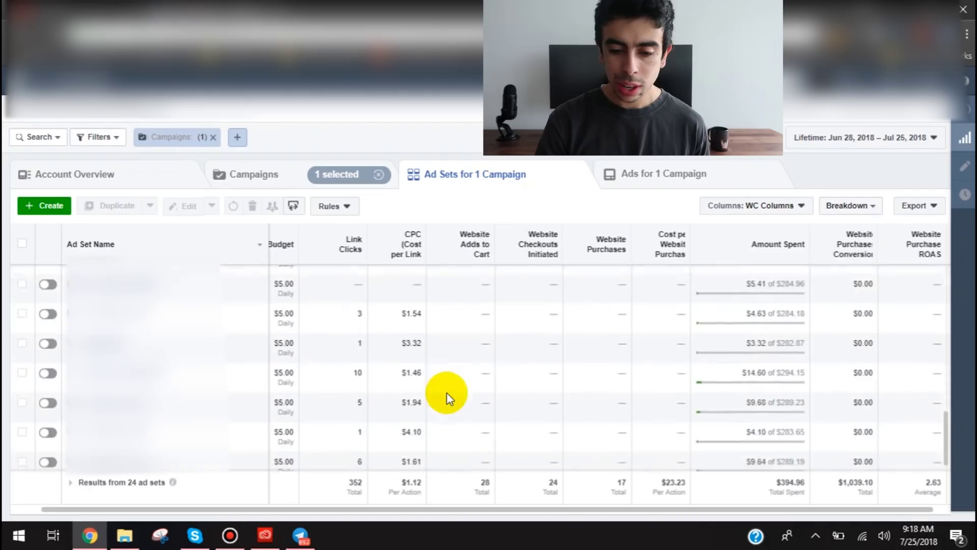
{"action": "scroll", "coordinate": [447, 397], "scroll_direction": "up", "scroll_amount": 5}
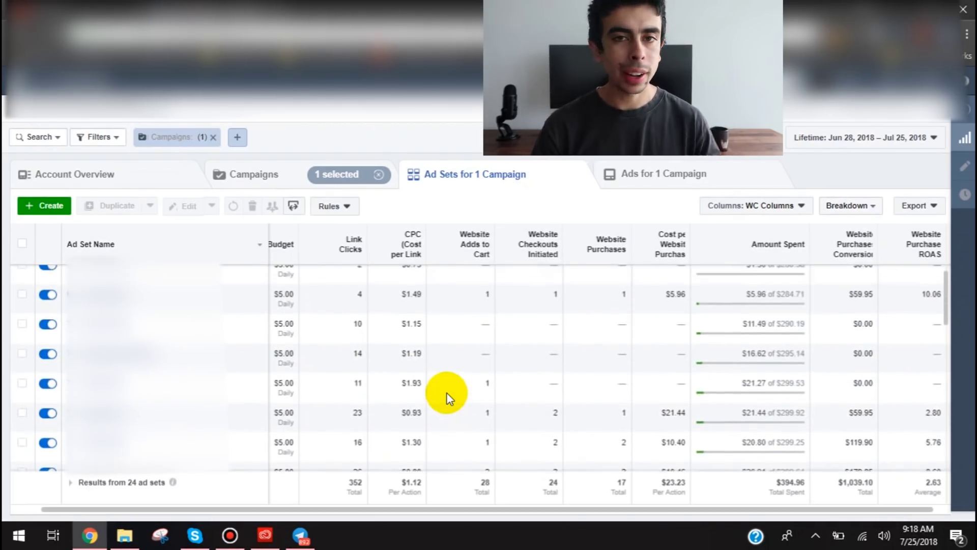
{"action": "scroll", "coordinate": [446, 398], "scroll_direction": "up", "scroll_amount": 1}
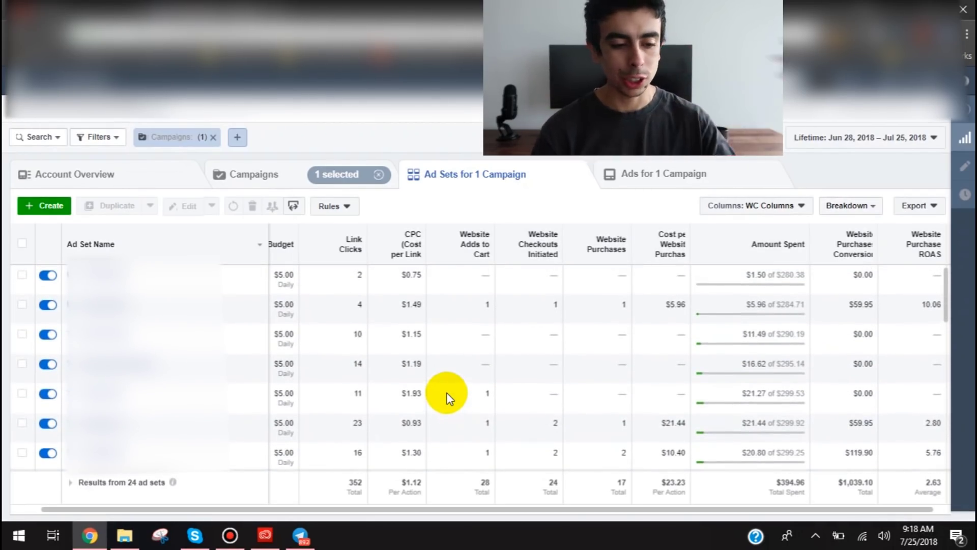
Examine the running ad sets without purchases against the campaign's overall cost per website purchase
{"action": "scroll", "coordinate": [447, 398], "scroll_direction": "down", "scroll_amount": 1}
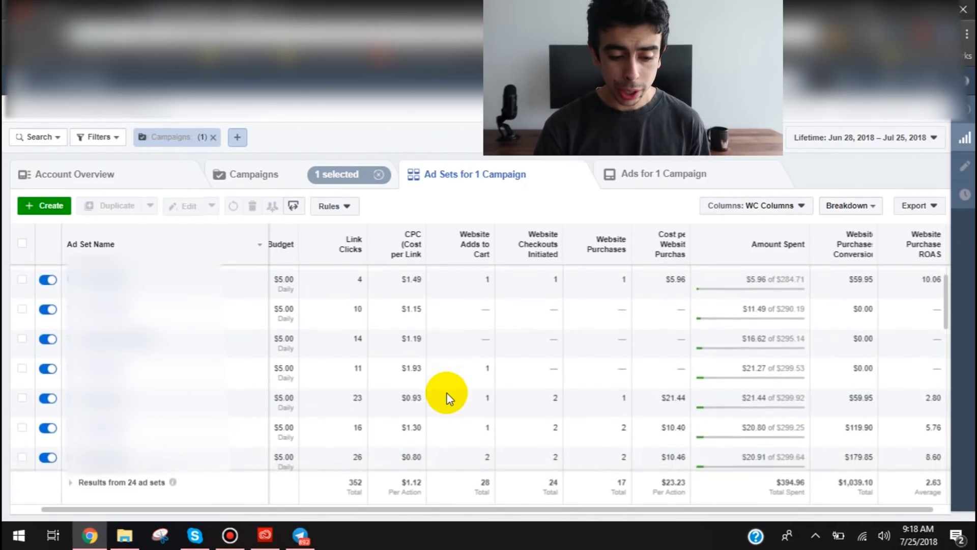
{"action": "scroll", "coordinate": [447, 398], "scroll_direction": "down", "scroll_amount": 1}
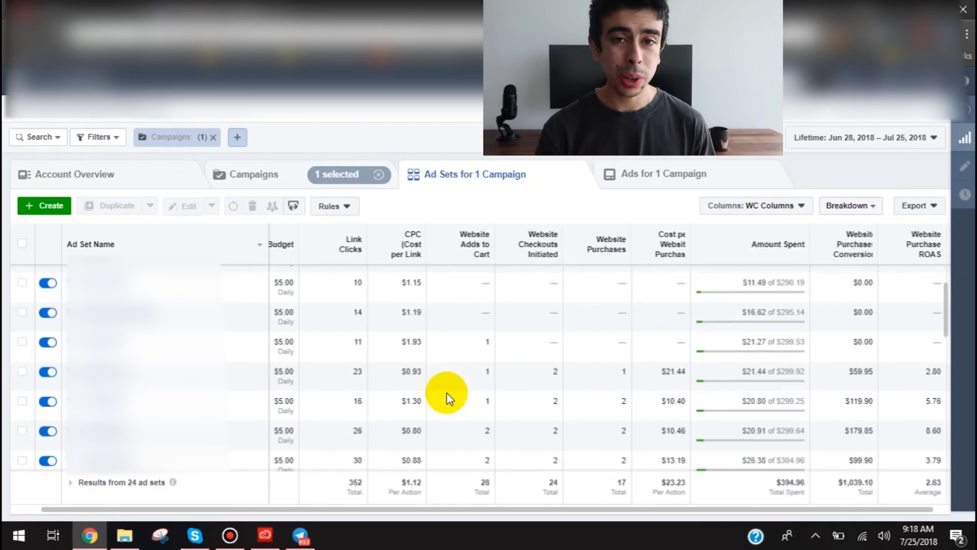
{"action": "scroll", "coordinate": [447, 398], "scroll_direction": "down", "scroll_amount": 1}
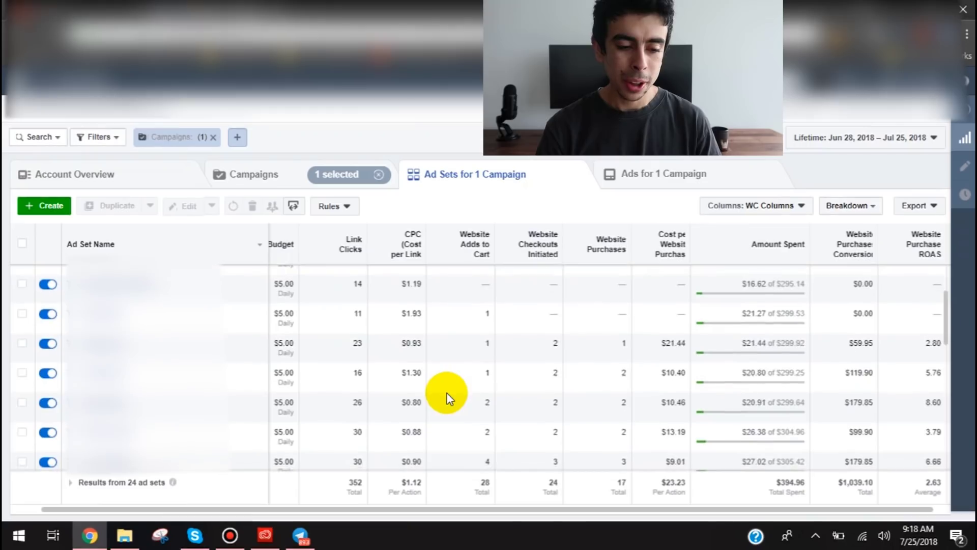
{"action": "scroll", "coordinate": [446, 398], "scroll_direction": "down", "scroll_amount": 1}
{"action": "scroll", "coordinate": [446, 398], "scroll_direction": "up", "scroll_amount": 3}
{"action": "scroll", "coordinate": [446, 397], "scroll_direction": "up", "scroll_amount": 1}
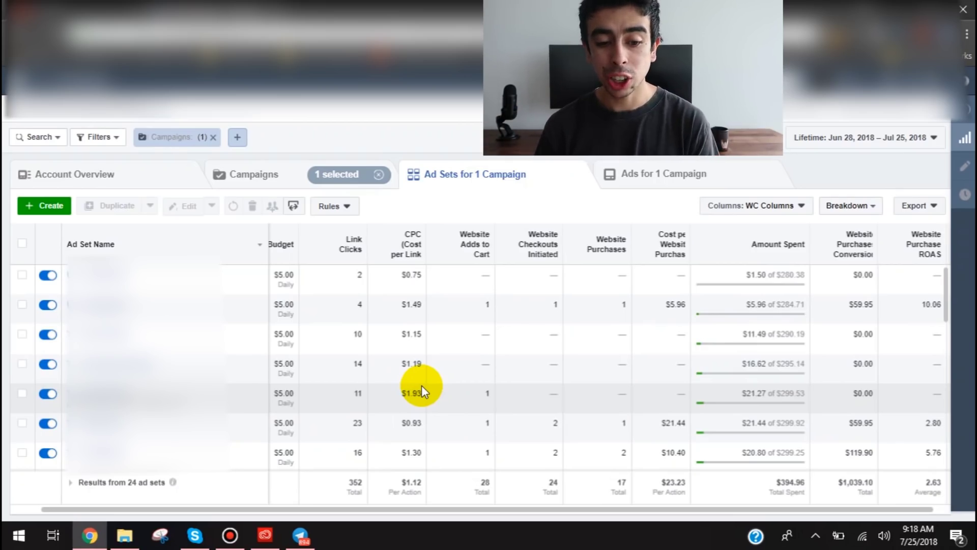
{"action": "scroll", "coordinate": [422, 385], "scroll_direction": "down", "scroll_amount": 1}
{"action": "scroll", "coordinate": [422, 385], "scroll_direction": "down", "scroll_amount": 1}
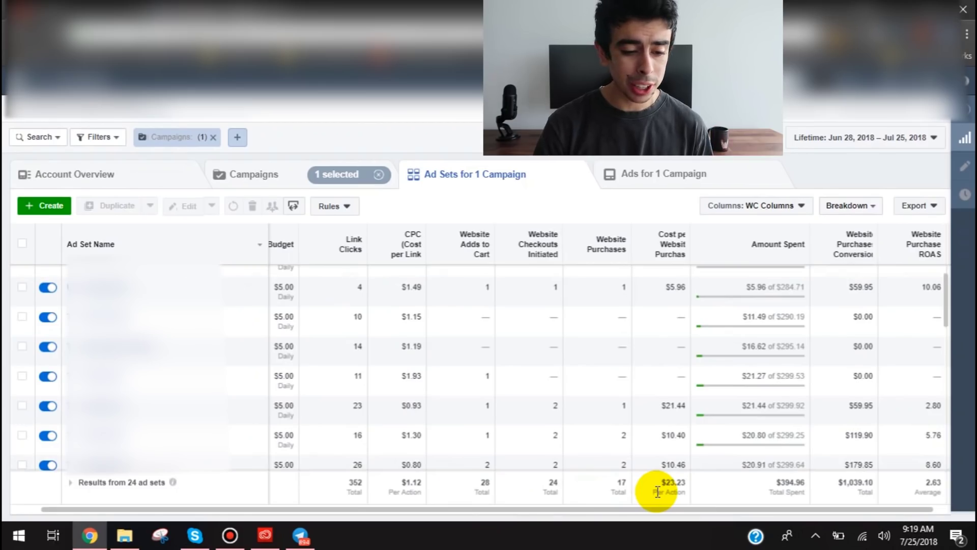
Clear the selection of the ad set with three website purchases and review the results of the ad sets around it
{"action": "scroll", "coordinate": [657, 491], "scroll_direction": "down", "scroll_amount": 1}
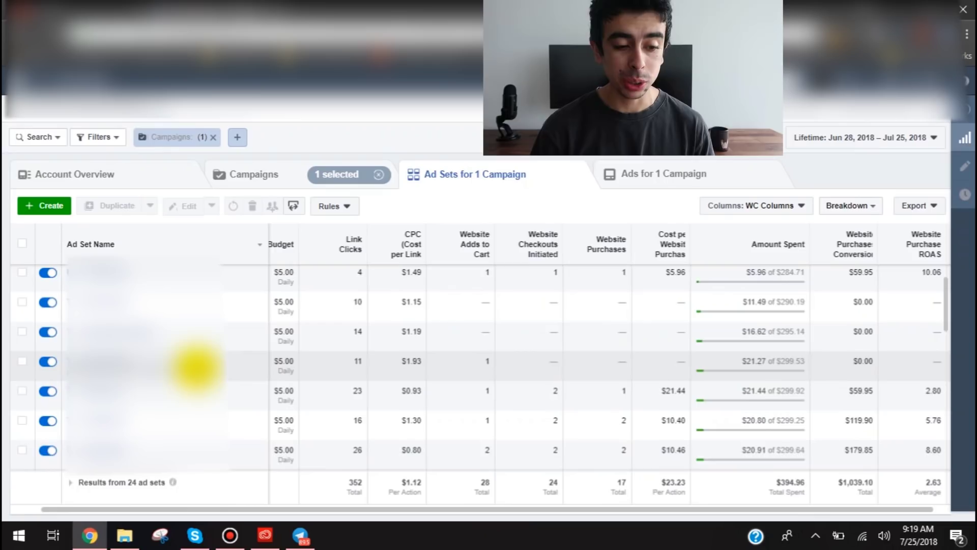
{"action": "scroll", "coordinate": [186, 356], "scroll_direction": "down", "scroll_amount": 1}
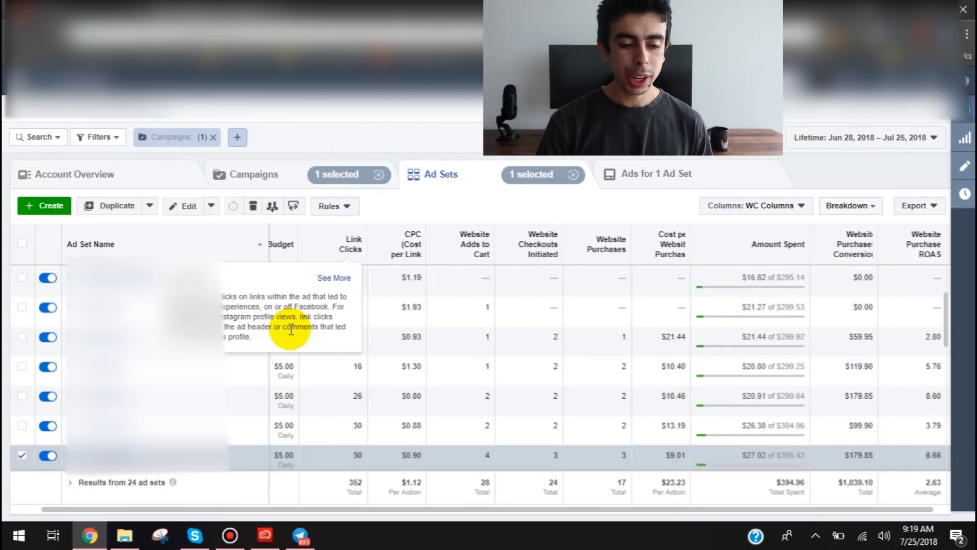
{"action": "left_click", "coordinate": [22, 455]}
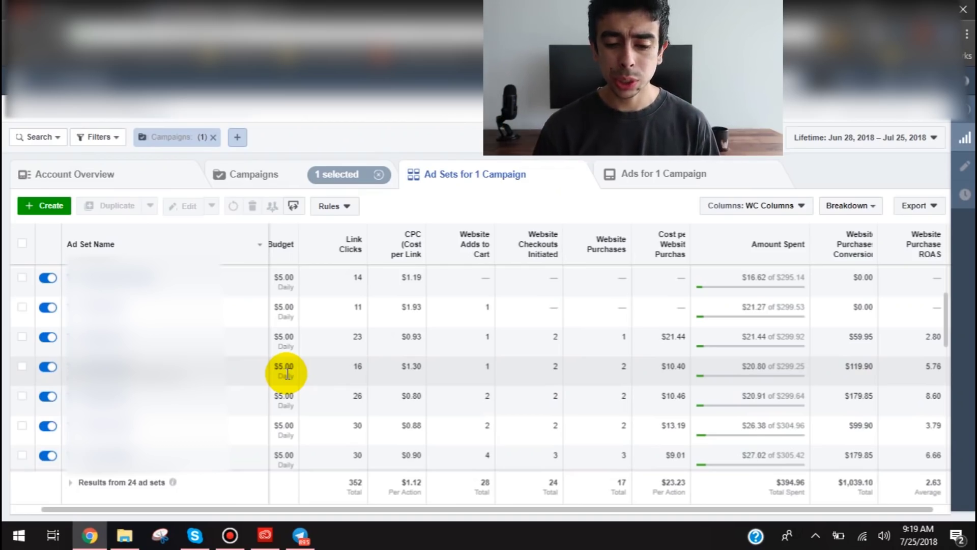
{"action": "scroll", "coordinate": [287, 374], "scroll_direction": "down", "scroll_amount": 1}
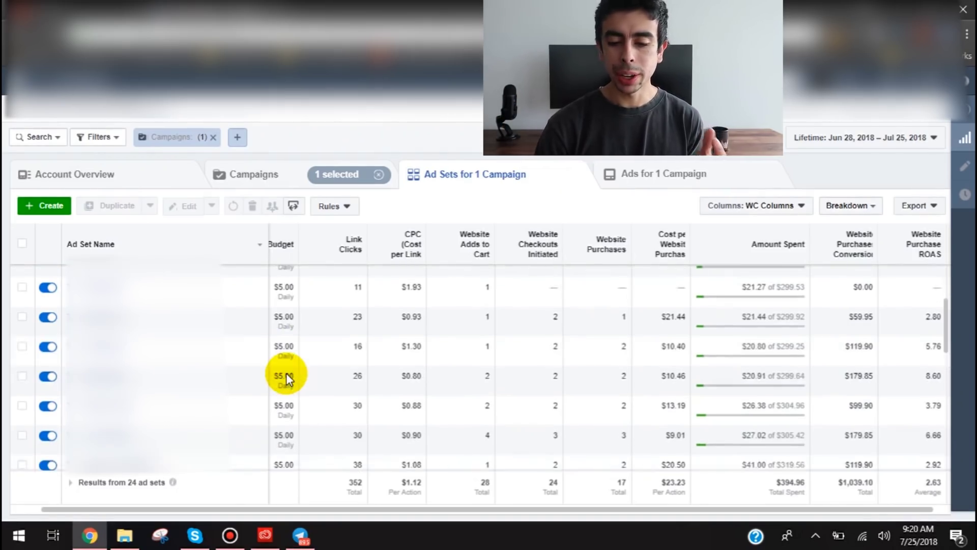
{"action": "scroll", "coordinate": [286, 373], "scroll_direction": "down", "scroll_amount": 1}
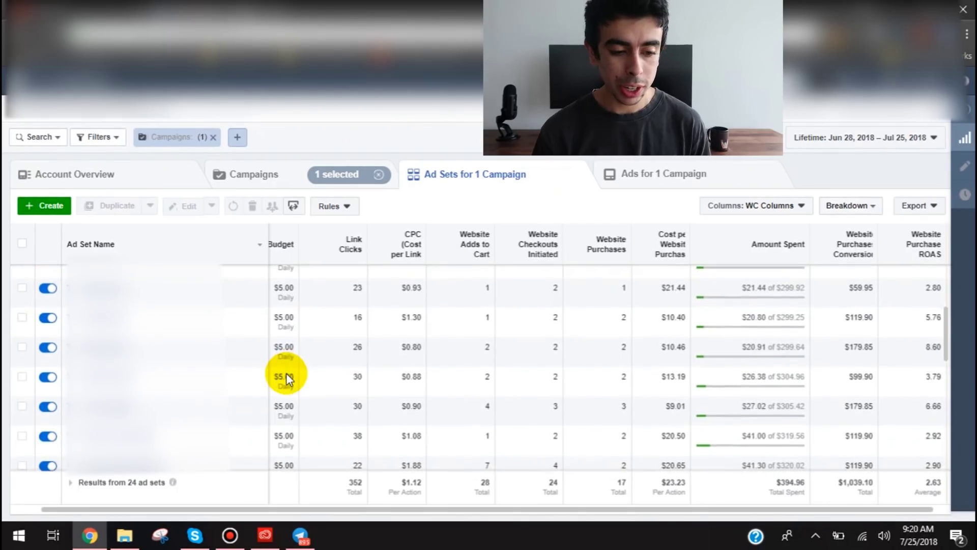
{"action": "scroll", "coordinate": [286, 373], "scroll_direction": "up", "scroll_amount": 2}
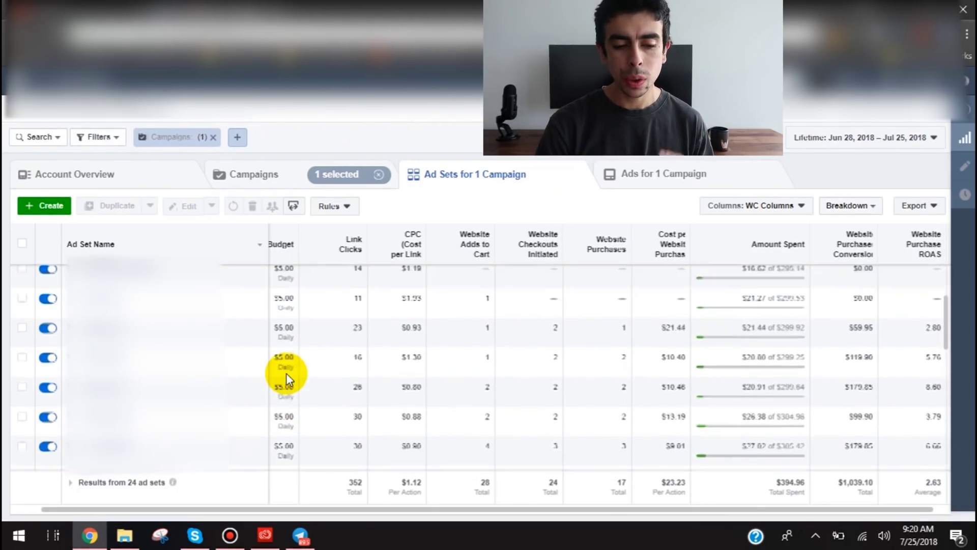
{"action": "scroll", "coordinate": [286, 374], "scroll_direction": "up", "scroll_amount": 2}
{"action": "scroll", "coordinate": [287, 373], "scroll_direction": "up", "scroll_amount": 1}
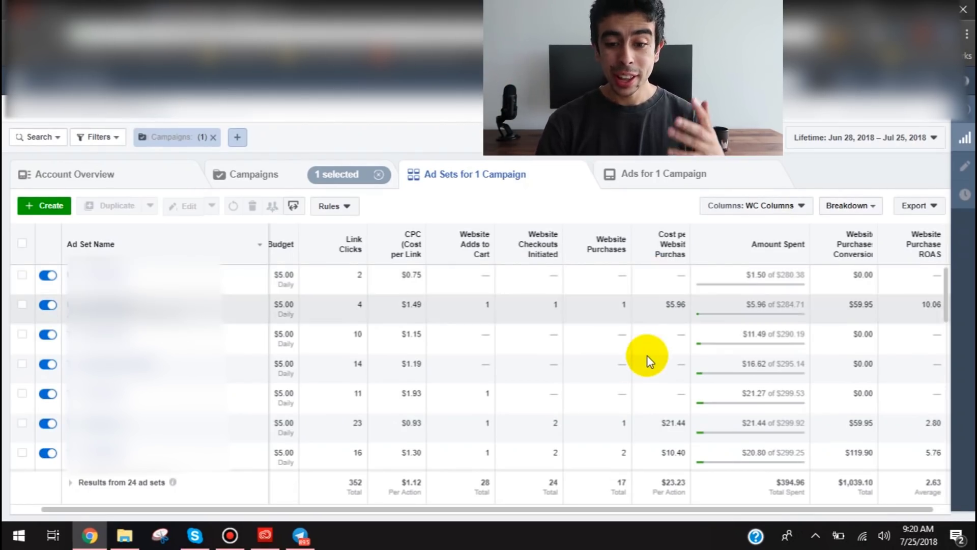
Select the ad set with three website purchases and compare its amount spent, conversion value and ROAS with the ad sets below it
{"action": "scroll", "coordinate": [647, 356], "scroll_direction": "down", "scroll_amount": 2}
{"action": "scroll", "coordinate": [648, 357], "scroll_direction": "down", "scroll_amount": 2}
{"action": "scroll", "coordinate": [646, 356], "scroll_direction": "down", "scroll_amount": 1}
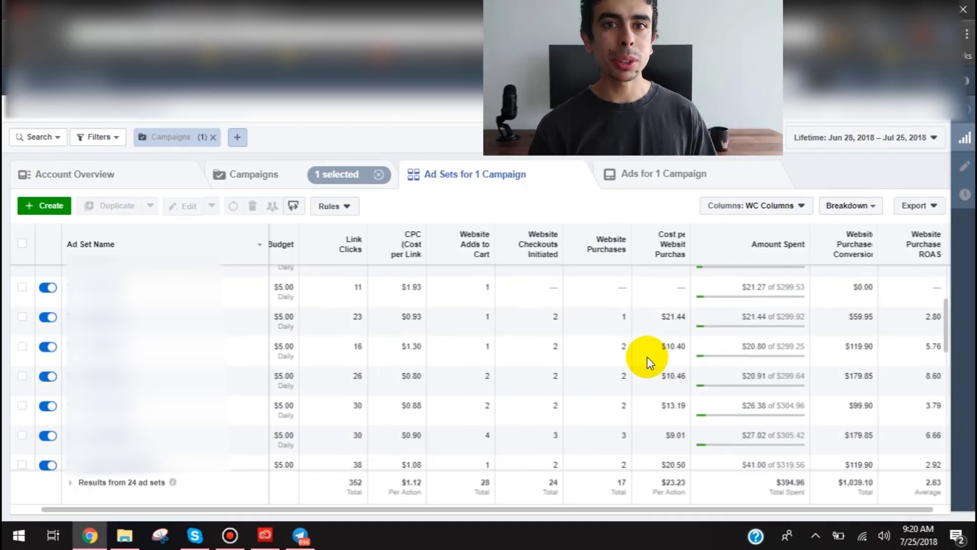
{"action": "scroll", "coordinate": [647, 357], "scroll_direction": "down", "scroll_amount": 1}
{"action": "scroll", "coordinate": [647, 357], "scroll_direction": "down", "scroll_amount": 2}
{"action": "scroll", "coordinate": [647, 356], "scroll_direction": "down", "scroll_amount": 2}
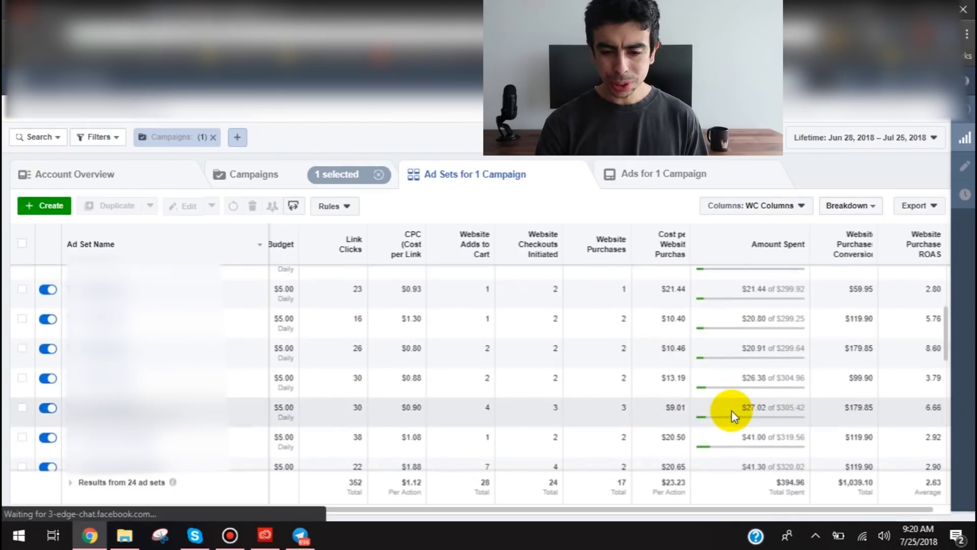
{"action": "left_click", "coordinate": [732, 409]}
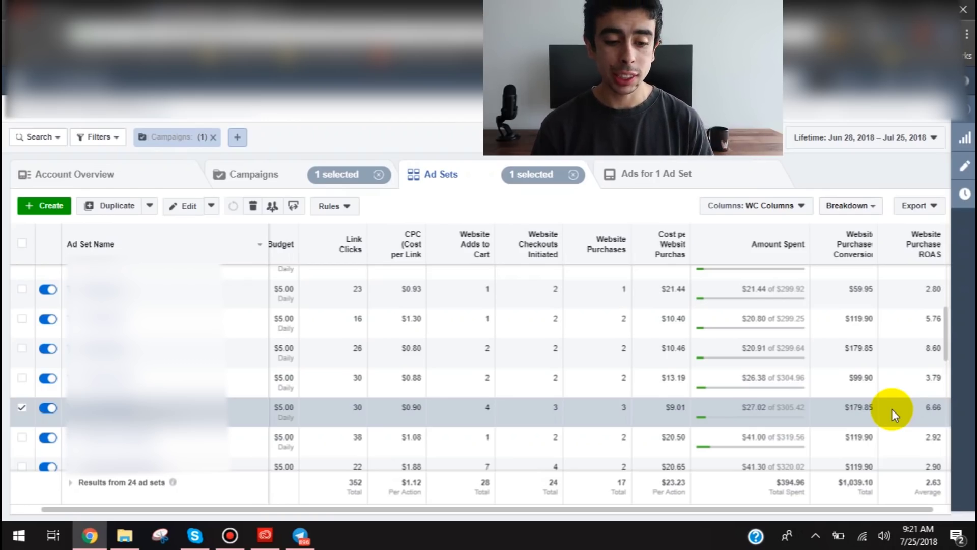
{"action": "scroll", "coordinate": [891, 408], "scroll_direction": "down", "scroll_amount": 2}
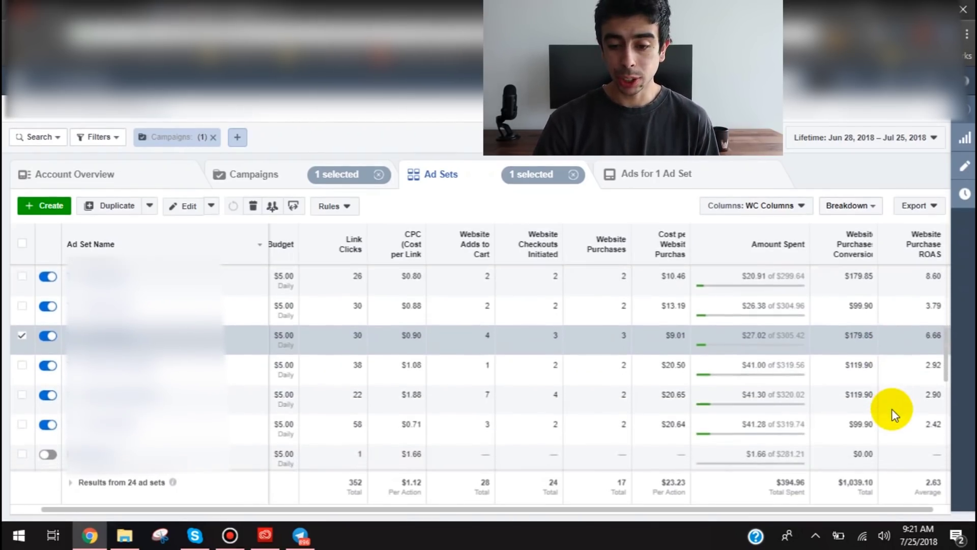
Limit the ad set report to today's date and review the link clicks, purchases and amount spent of the running ad sets
{"action": "scroll", "coordinate": [892, 408], "scroll_direction": "up", "scroll_amount": 3}
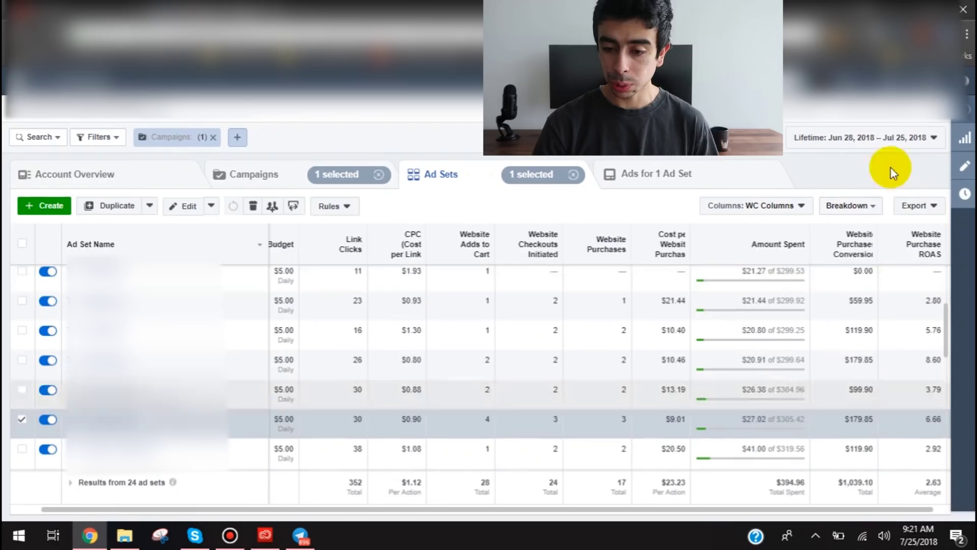
{"action": "left_click", "coordinate": [868, 142]}
{"action": "left_click", "coordinate": [882, 208]}
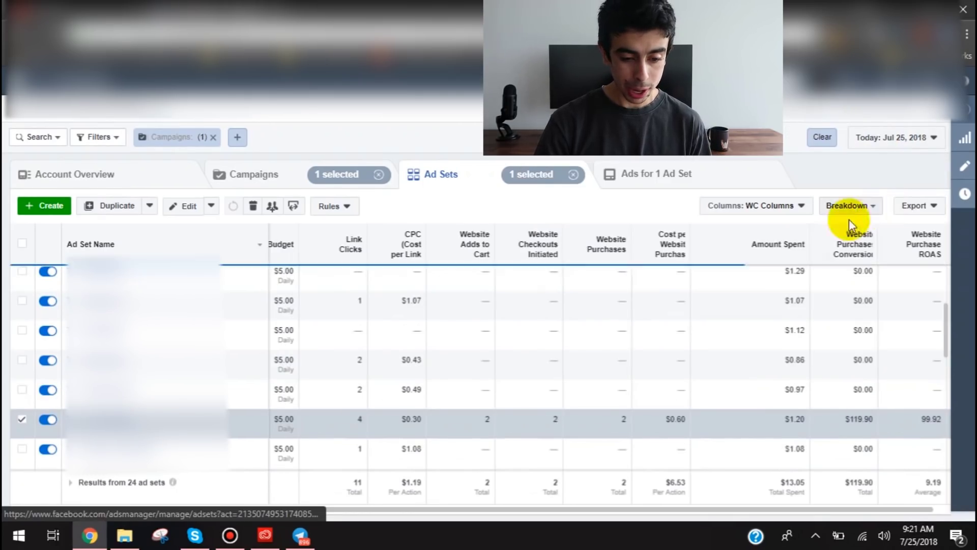
{"action": "scroll", "coordinate": [631, 376], "scroll_direction": "down", "scroll_amount": 2}
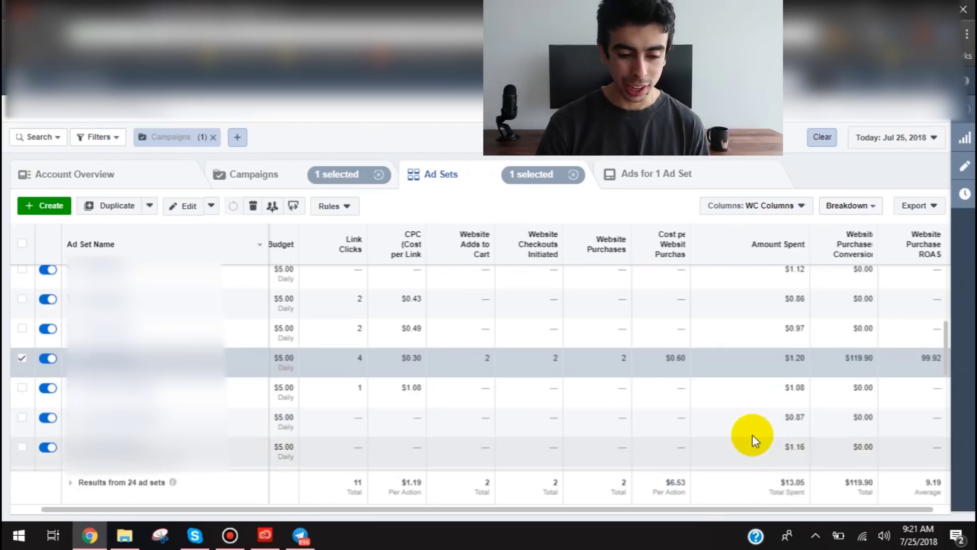
{"action": "scroll", "coordinate": [753, 437], "scroll_direction": "down", "scroll_amount": 1}
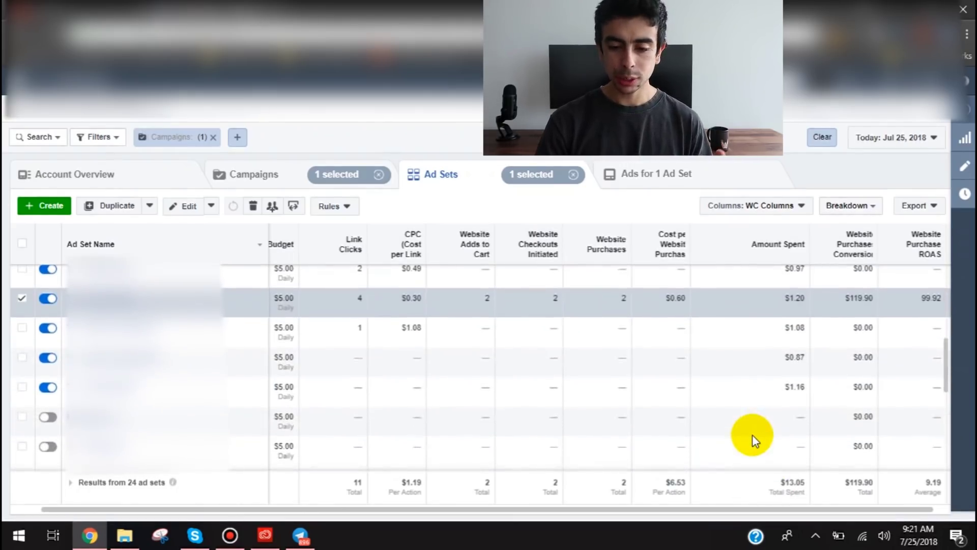
{"action": "scroll", "coordinate": [752, 435], "scroll_direction": "up", "scroll_amount": 2}
{"action": "scroll", "coordinate": [752, 435], "scroll_direction": "up", "scroll_amount": 3}
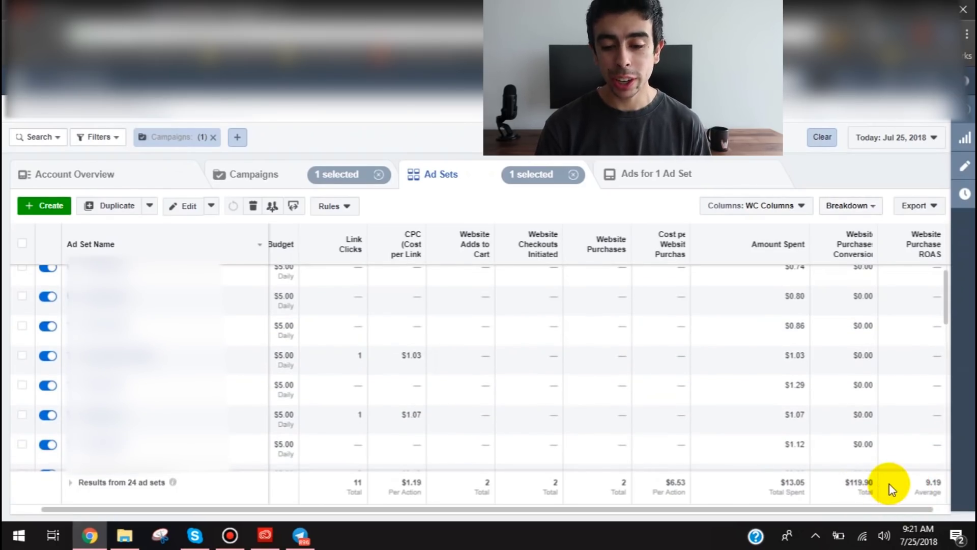
Examine the selected ad set's purchases, cost per purchase and ROAS for today against the neighbouring ad sets
{"action": "scroll", "coordinate": [883, 430], "scroll_direction": "down", "scroll_amount": 4}
{"action": "scroll", "coordinate": [882, 425], "scroll_direction": "down", "scroll_amount": 1}
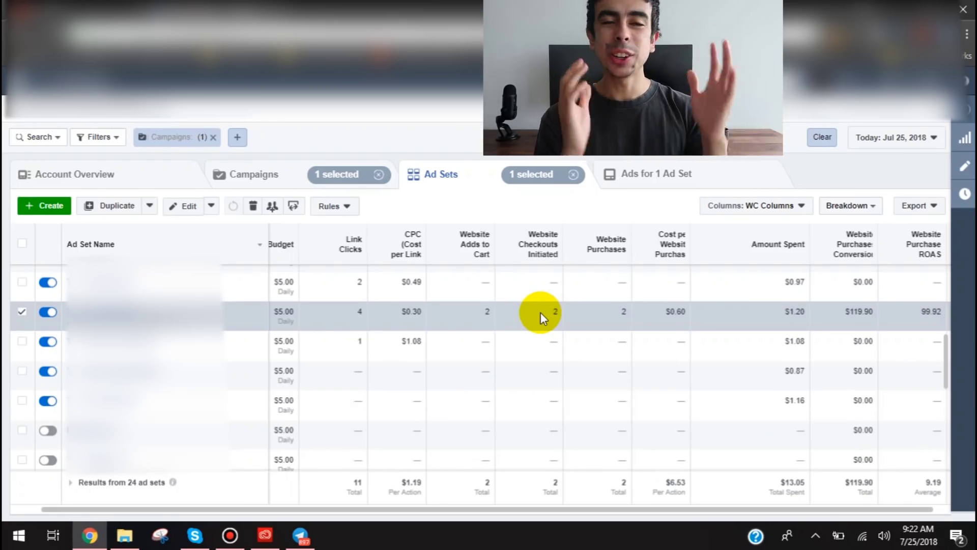
{"action": "scroll", "coordinate": [541, 312], "scroll_direction": "up", "scroll_amount": 1}
{"action": "scroll", "coordinate": [540, 312], "scroll_direction": "up", "scroll_amount": 1}
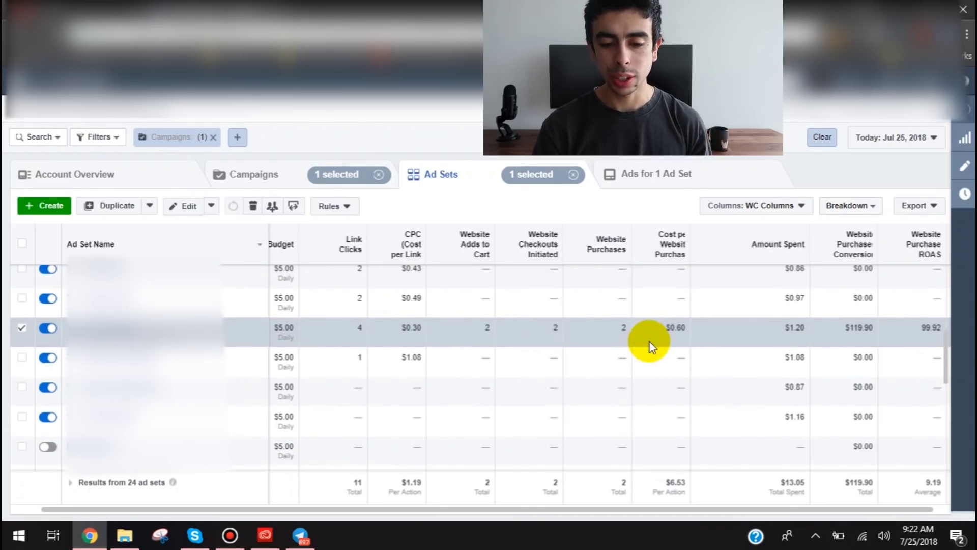
{"action": "scroll", "coordinate": [650, 341], "scroll_direction": "up", "scroll_amount": 3}
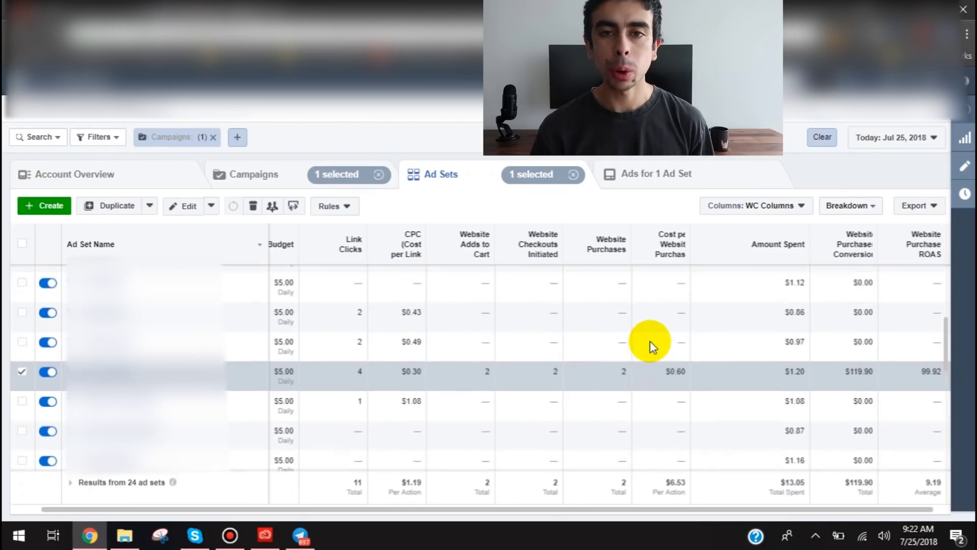
{"action": "scroll", "coordinate": [650, 341], "scroll_direction": "up", "scroll_amount": 5}
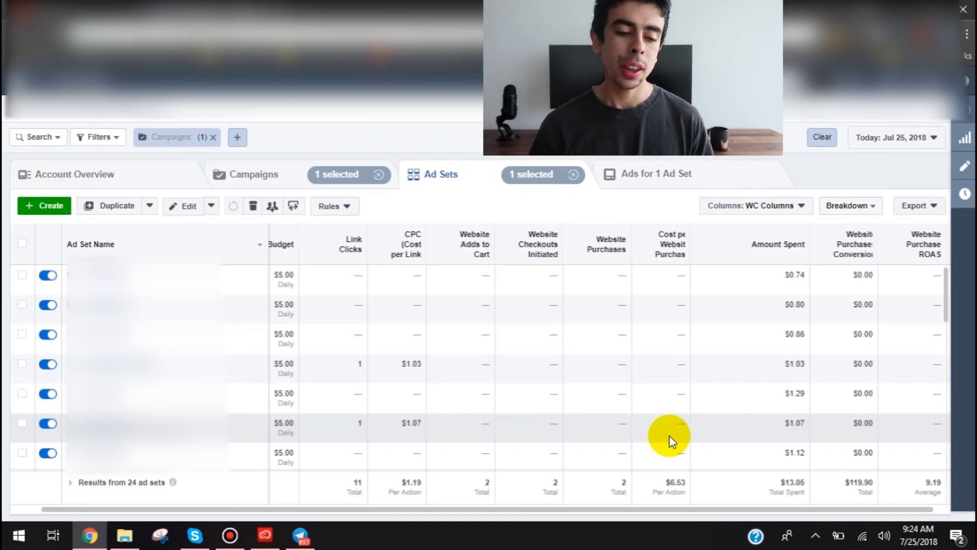
Compare today's amount spent by the running ad sets without purchases with that of the selected ad set
{"action": "scroll", "coordinate": [669, 440], "scroll_direction": "down", "scroll_amount": 2}
{"action": "scroll", "coordinate": [670, 440], "scroll_direction": "down", "scroll_amount": 3}
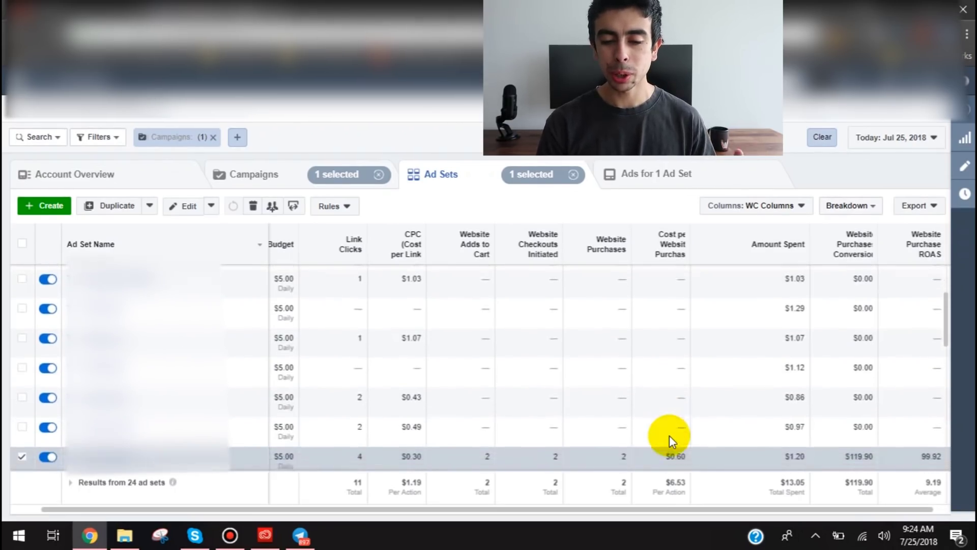
{"action": "scroll", "coordinate": [670, 440], "scroll_direction": "down", "scroll_amount": 3}
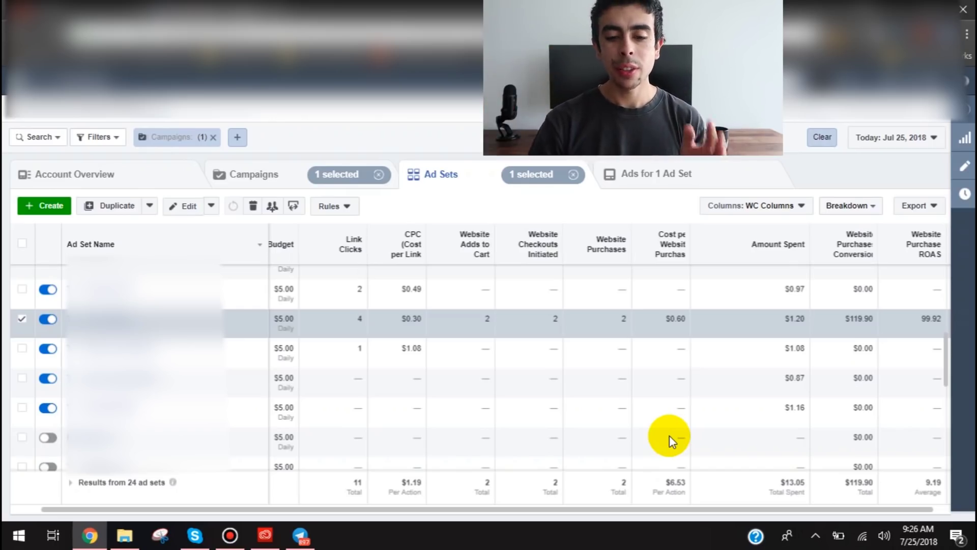
{"action": "scroll", "coordinate": [670, 435], "scroll_direction": "up", "scroll_amount": 2}
{"action": "scroll", "coordinate": [670, 435], "scroll_direction": "up", "scroll_amount": 5}
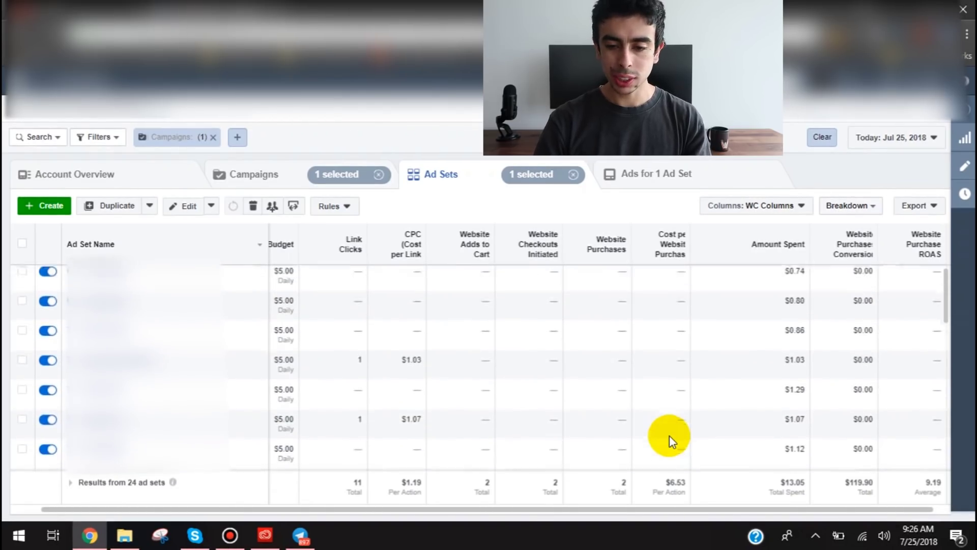
{"action": "scroll", "coordinate": [670, 435], "scroll_direction": "down", "scroll_amount": 3}
{"action": "mouse_move", "coordinate": [795, 254]}
{"action": "scroll", "coordinate": [795, 253], "scroll_direction": "down", "scroll_amount": 3}
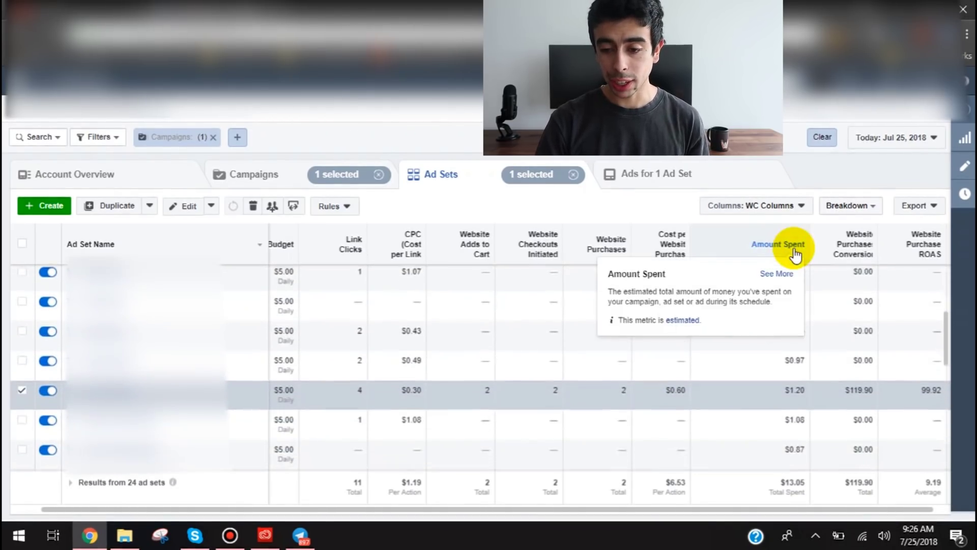
Set the report's date range to Lifetime and review the conversion value and ROAS of the ad sets around the selected one
{"action": "left_click", "coordinate": [907, 139]}
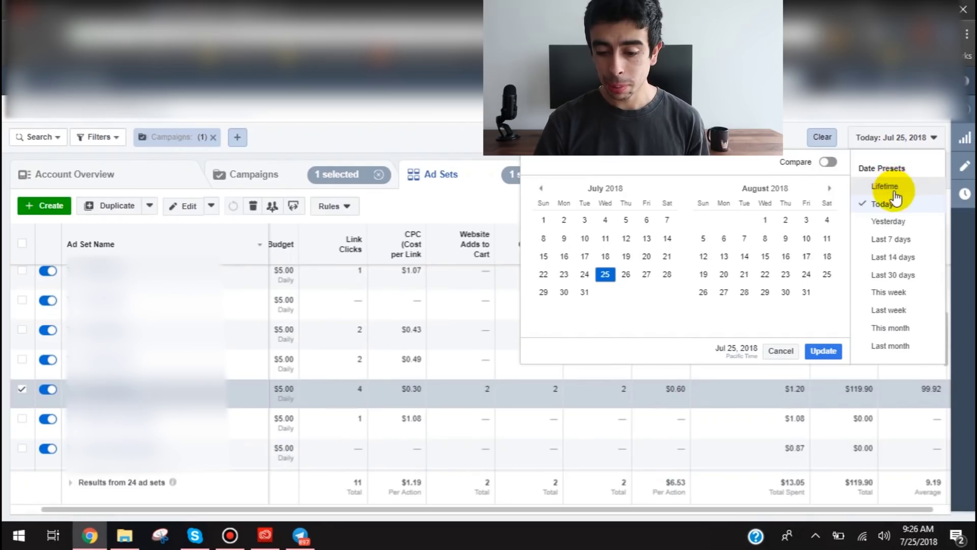
{"action": "left_click", "coordinate": [891, 187]}
{"action": "scroll", "coordinate": [864, 389], "scroll_direction": "down", "scroll_amount": 1}
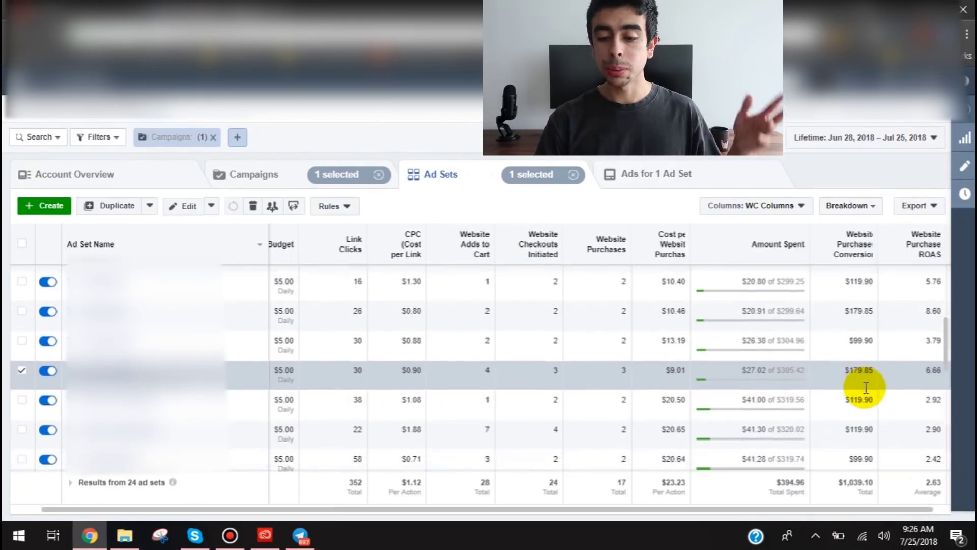
{"action": "scroll", "coordinate": [865, 388], "scroll_direction": "down", "scroll_amount": 1}
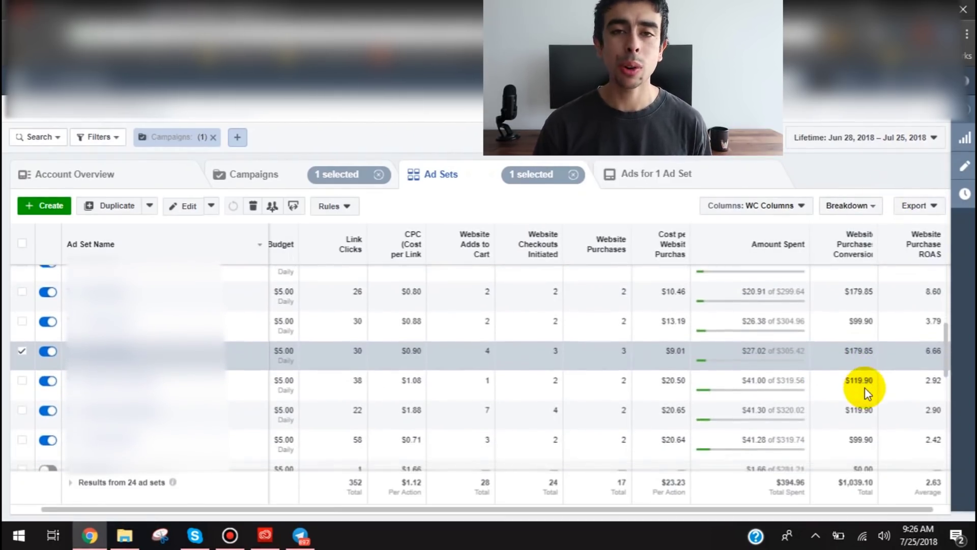